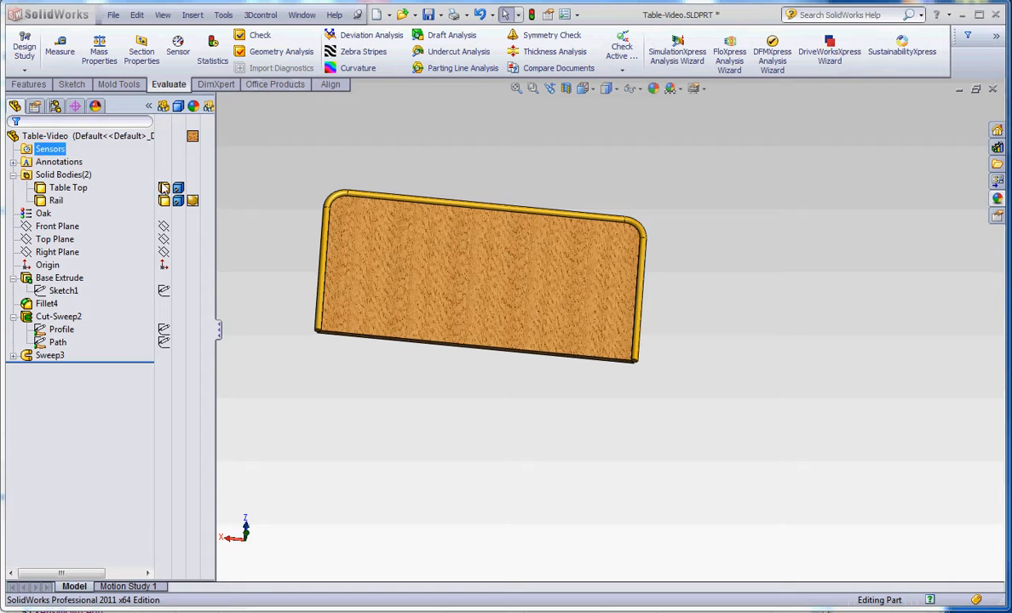
Sketch a corner rectangle about 36.5 in wide on the table's top face, within one half of the table.
{"action": "left_click", "coordinate": [52, 240]}
{"action": "left_click", "coordinate": [55, 226]}
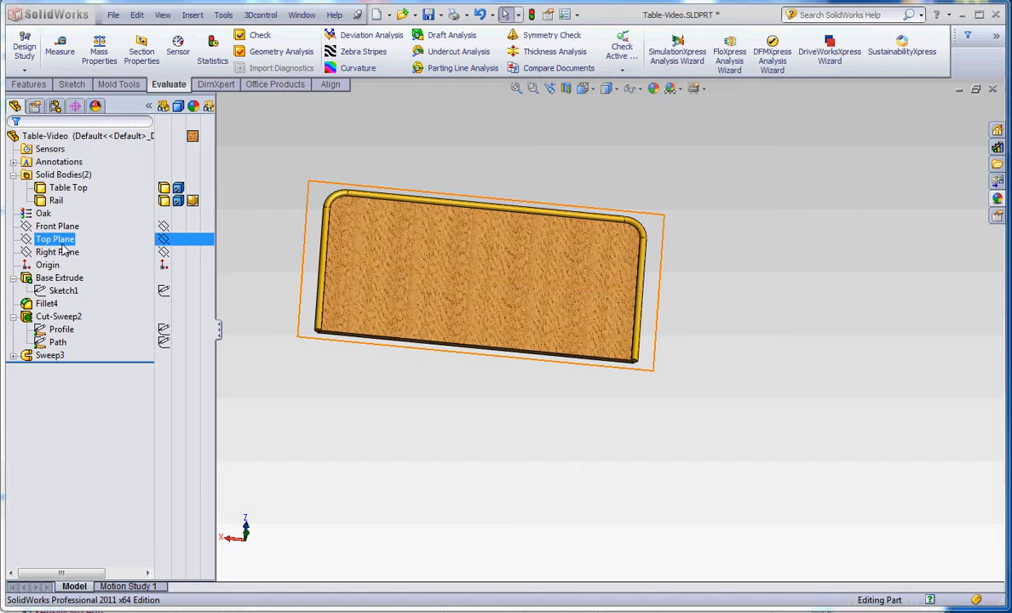
{"action": "left_click", "coordinate": [406, 272]}
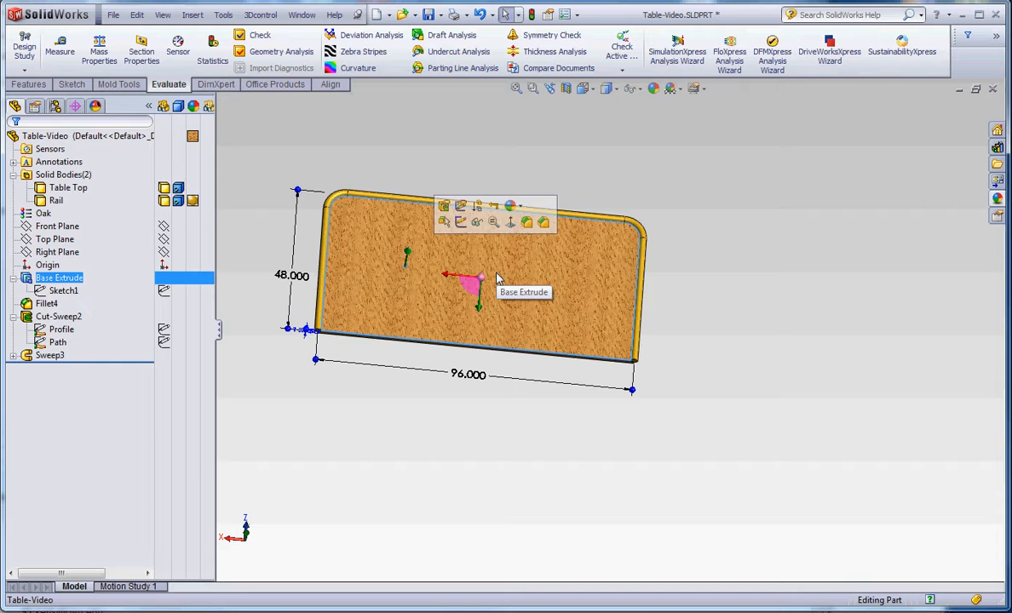
{"action": "scroll", "coordinate": [468, 263], "scroll_direction": "up", "scroll_amount": 1}
{"action": "scroll", "coordinate": [468, 264], "scroll_direction": "down", "scroll_amount": 3}
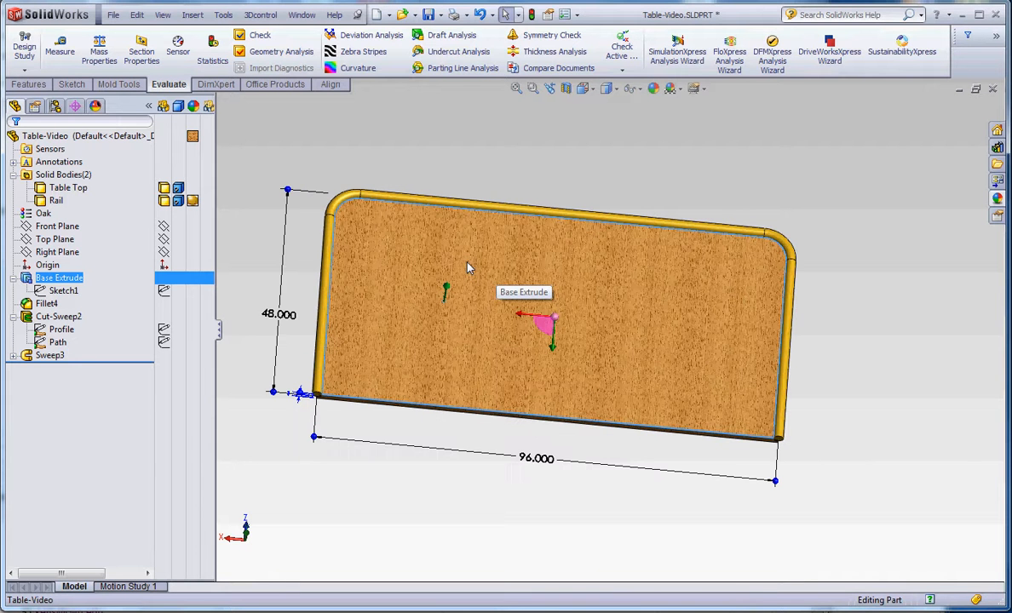
{"action": "left_click", "coordinate": [72, 84]}
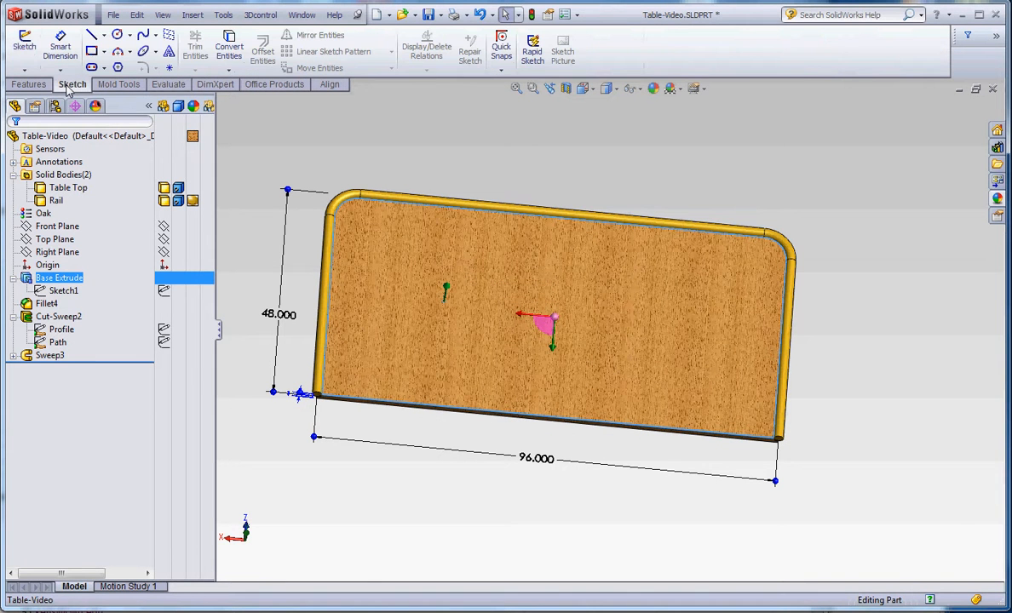
{"action": "left_click", "coordinate": [91, 51]}
{"action": "left_click", "coordinate": [444, 242]}
{"action": "left_click_drag", "start_coordinate": [359, 253], "coordinate": [428, 322]}
{"action": "left_click_drag", "start_coordinate": [490, 354], "coordinate": [530, 378]}
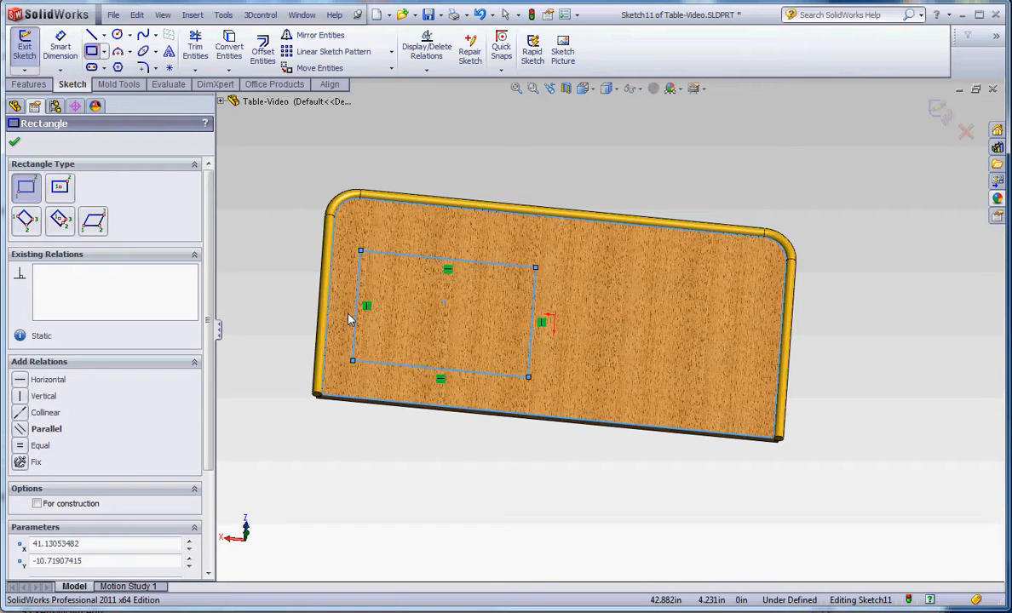
{"action": "key", "text": "Escape"}
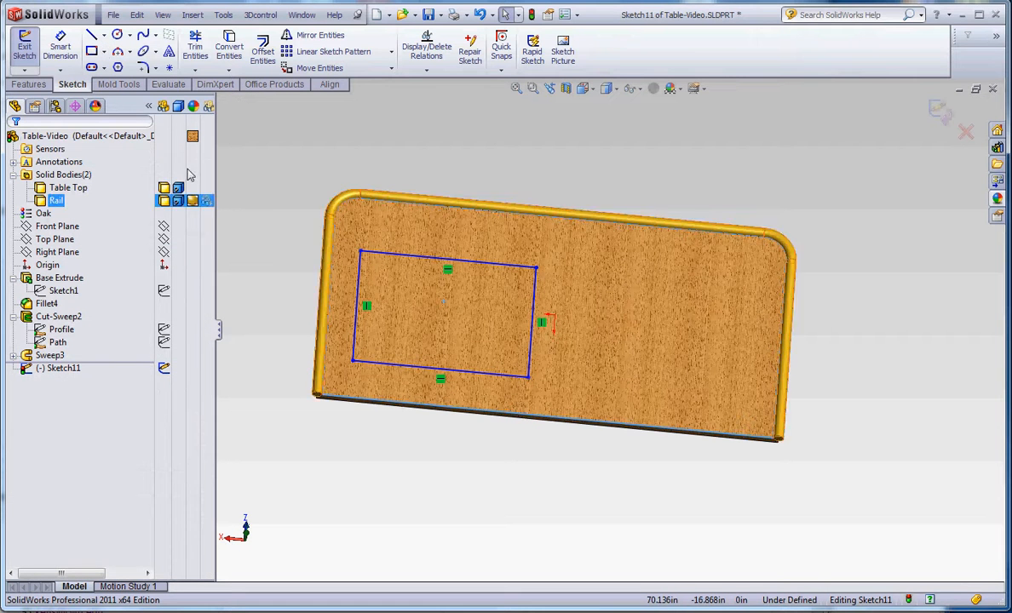
Round all four corners of the rectangle with 5 in sketch fillets.
{"action": "left_click", "coordinate": [143, 68]}
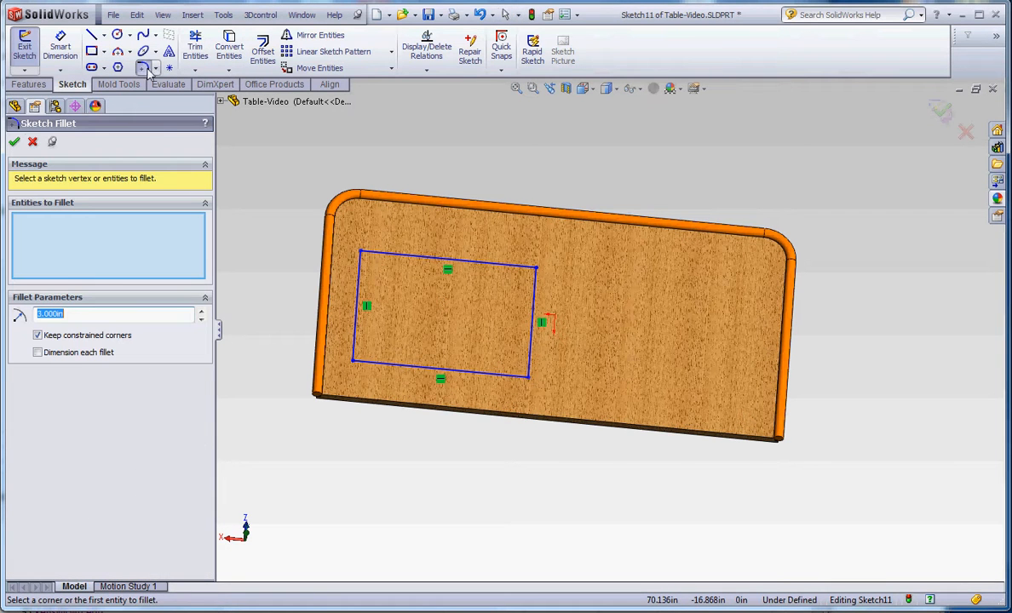
{"action": "type", "text": "5"}
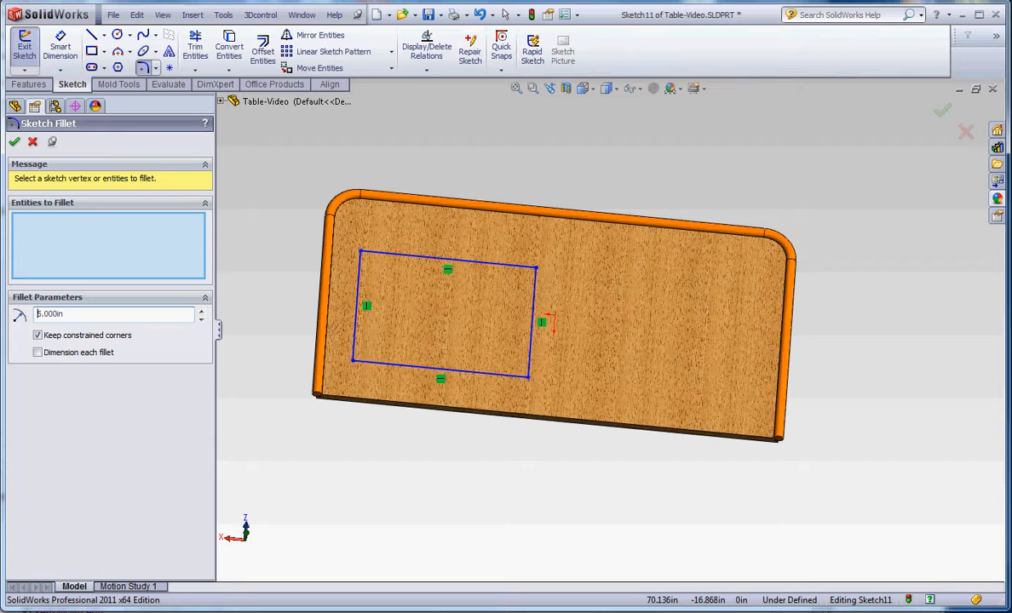
{"action": "left_click", "coordinate": [361, 254]}
{"action": "left_click", "coordinate": [536, 269]}
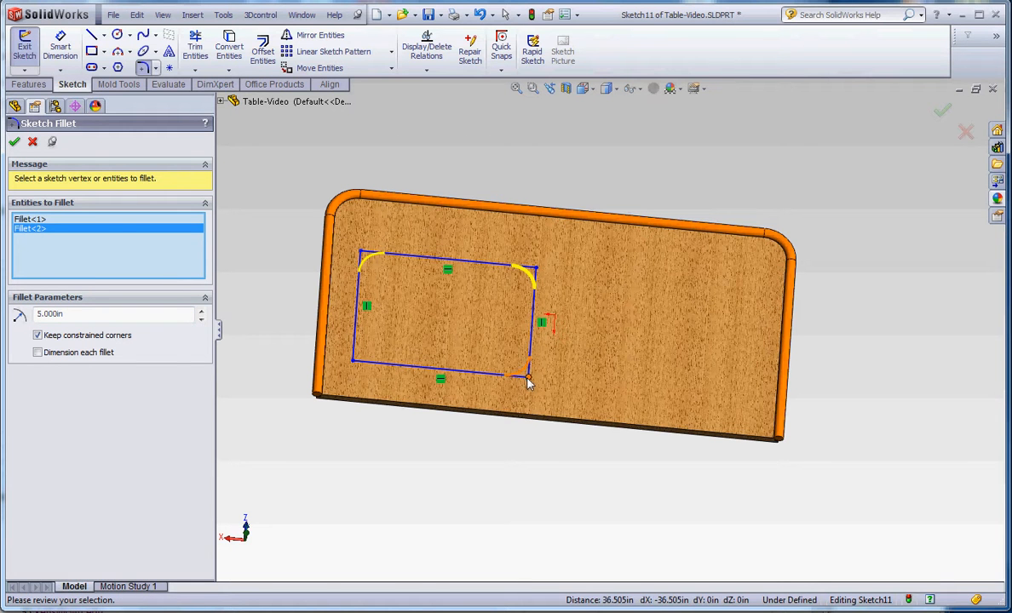
{"action": "left_click", "coordinate": [528, 377]}
{"action": "left_click", "coordinate": [354, 361]}
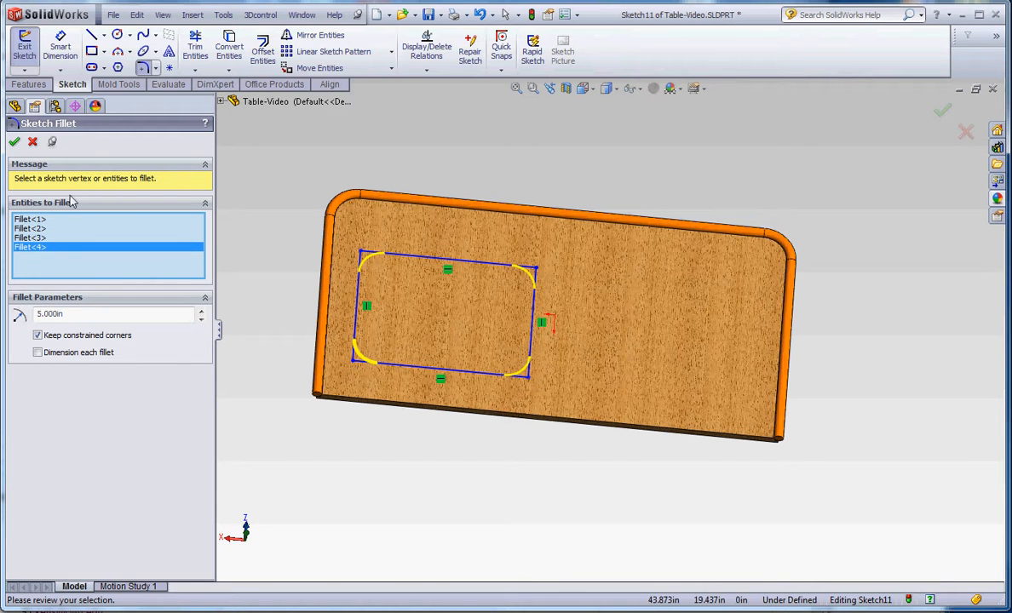
{"action": "left_click", "coordinate": [14, 141]}
{"action": "scroll", "coordinate": [555, 265], "scroll_direction": "up", "scroll_amount": 3}
{"action": "scroll", "coordinate": [563, 271], "scroll_direction": "down", "scroll_amount": 4}
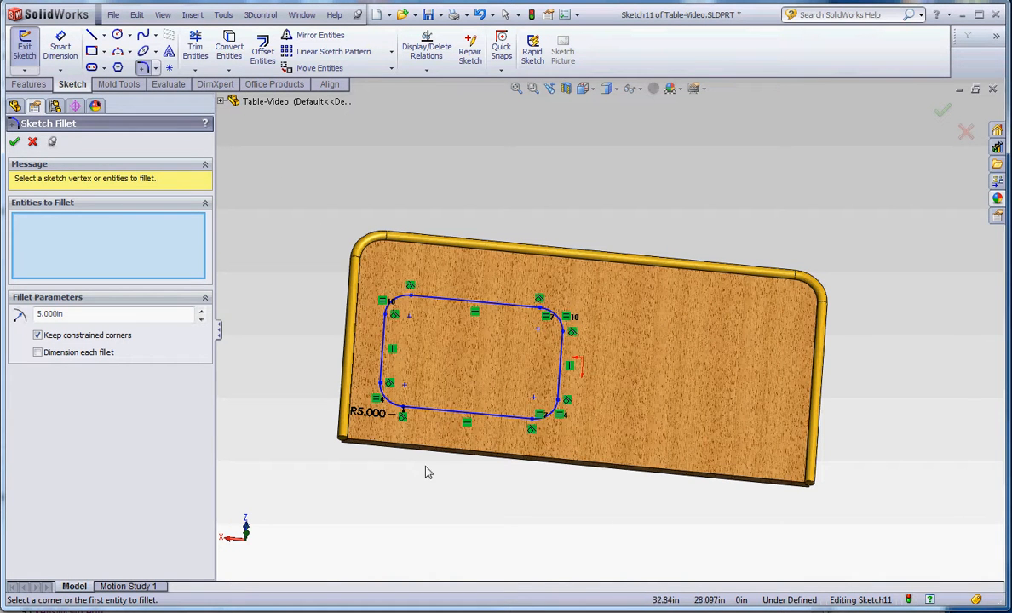
{"action": "left_click", "coordinate": [14, 141]}
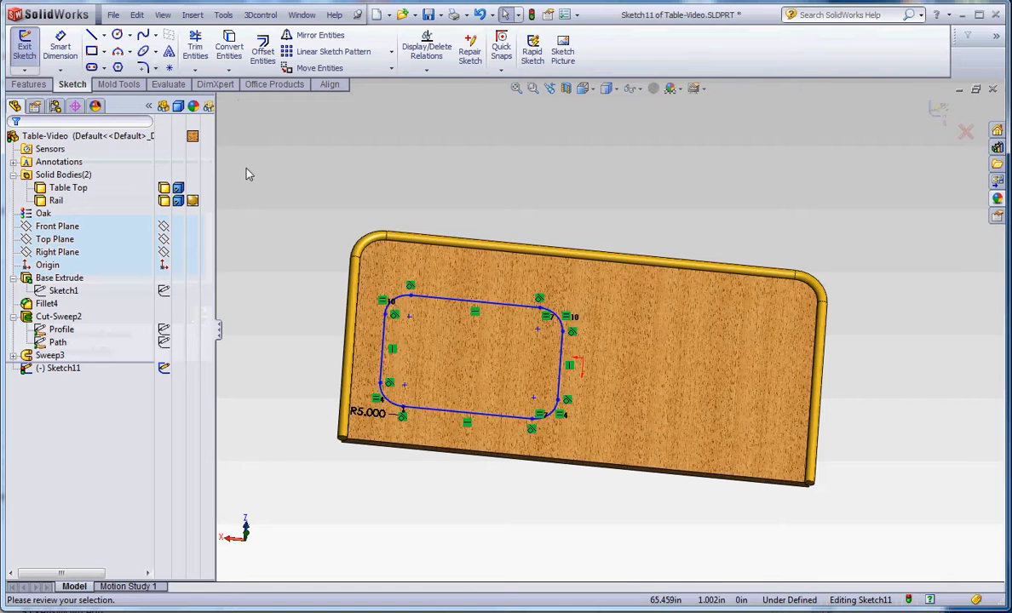
Rename the rounded rectangle sketch as Path2 and exit the sketch.
{"action": "left_click", "coordinate": [68, 371]}
{"action": "left_click", "coordinate": [68, 371]}
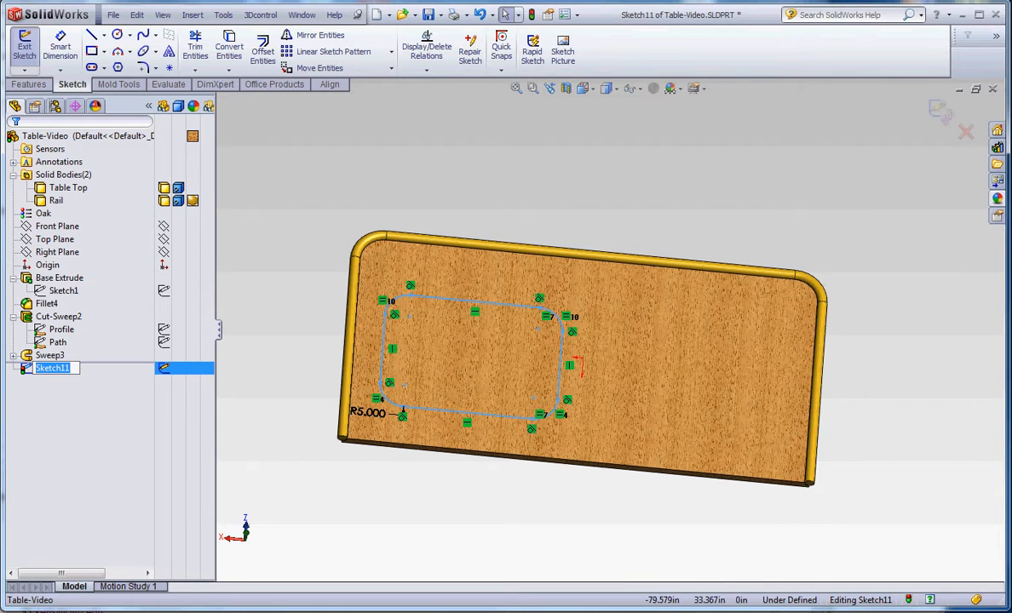
{"action": "type", "text": "Pat"}
{"action": "key", "text": "Return"}
{"action": "scroll", "coordinate": [606, 450], "scroll_direction": "up", "scroll_amount": 3}
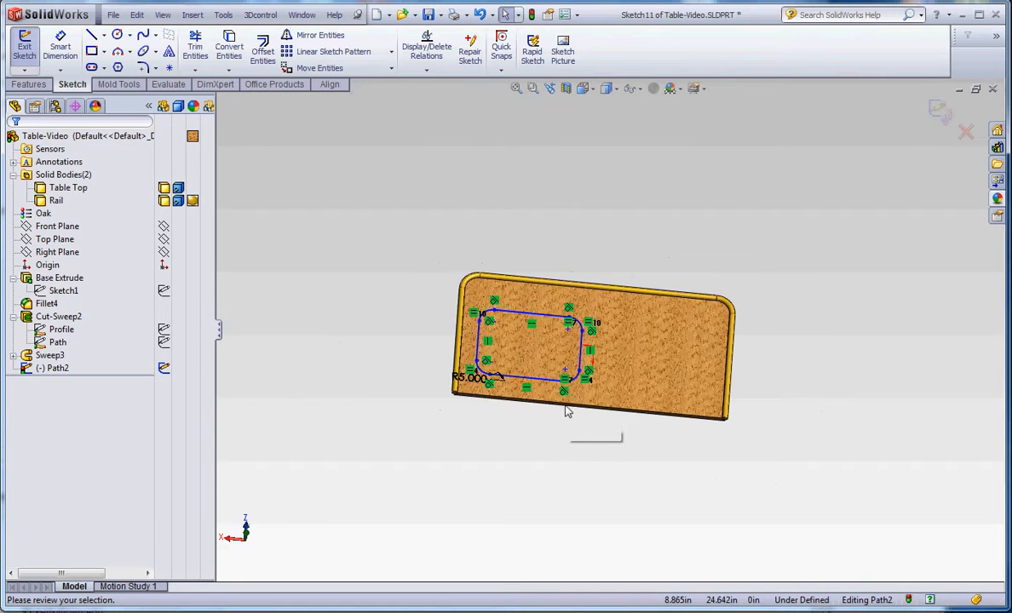
{"action": "scroll", "coordinate": [556, 420], "scroll_direction": "down", "scroll_amount": 2}
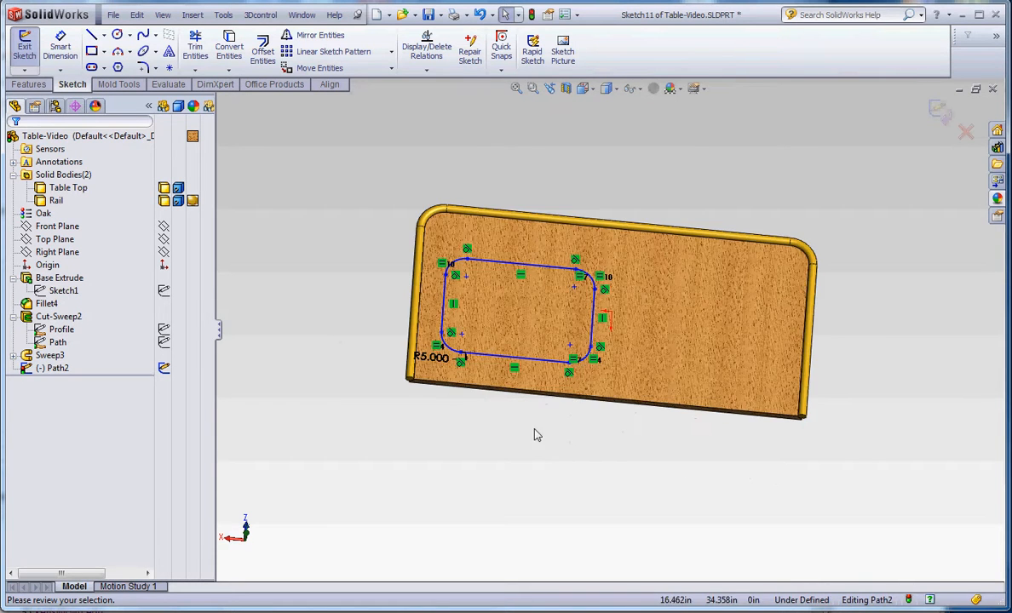
{"action": "left_click", "coordinate": [531, 15]}
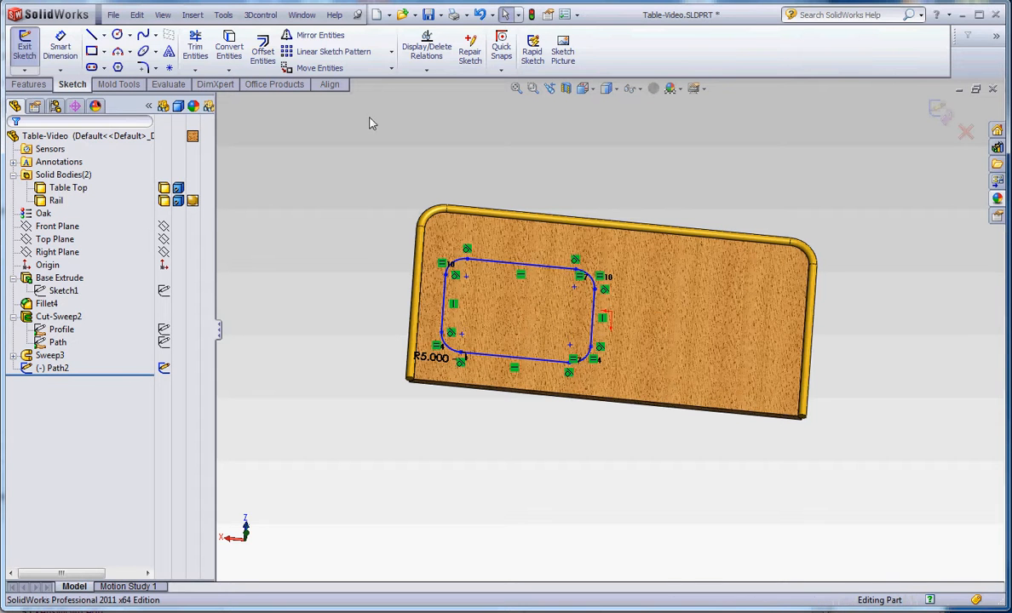
Orient the model to the Back view and hide the Rail body.
{"action": "left_click", "coordinate": [56, 226]}
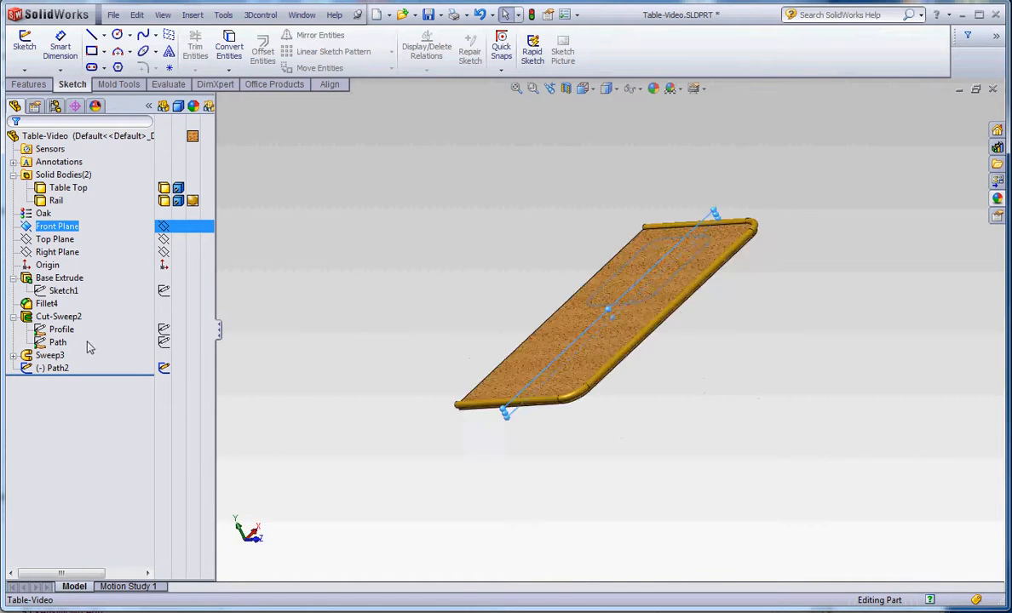
{"action": "scroll", "coordinate": [739, 453], "scroll_direction": "down", "scroll_amount": 5}
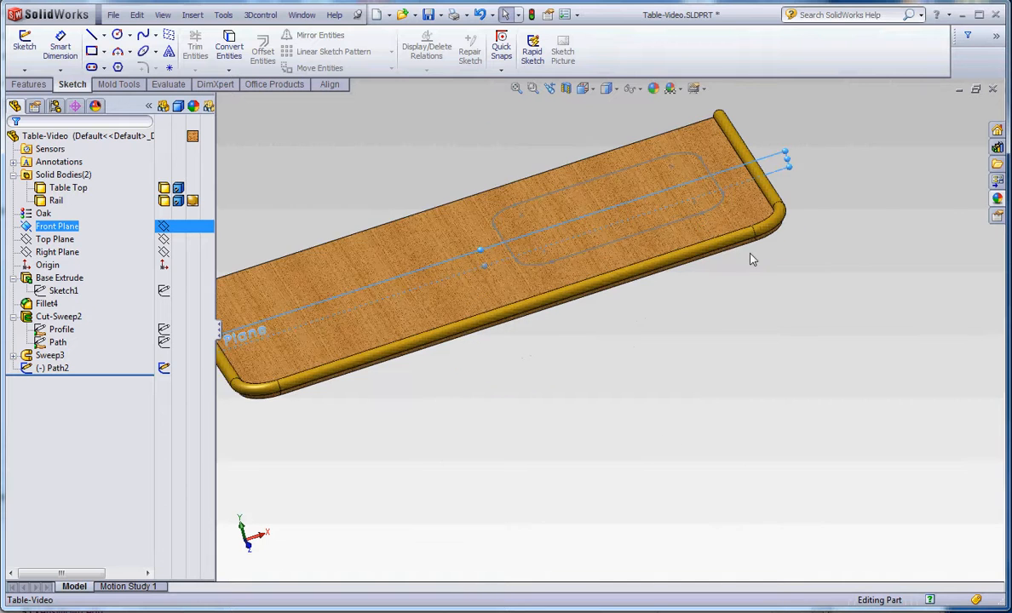
{"action": "left_click", "coordinate": [583, 89]}
{"action": "left_click", "coordinate": [655, 143]}
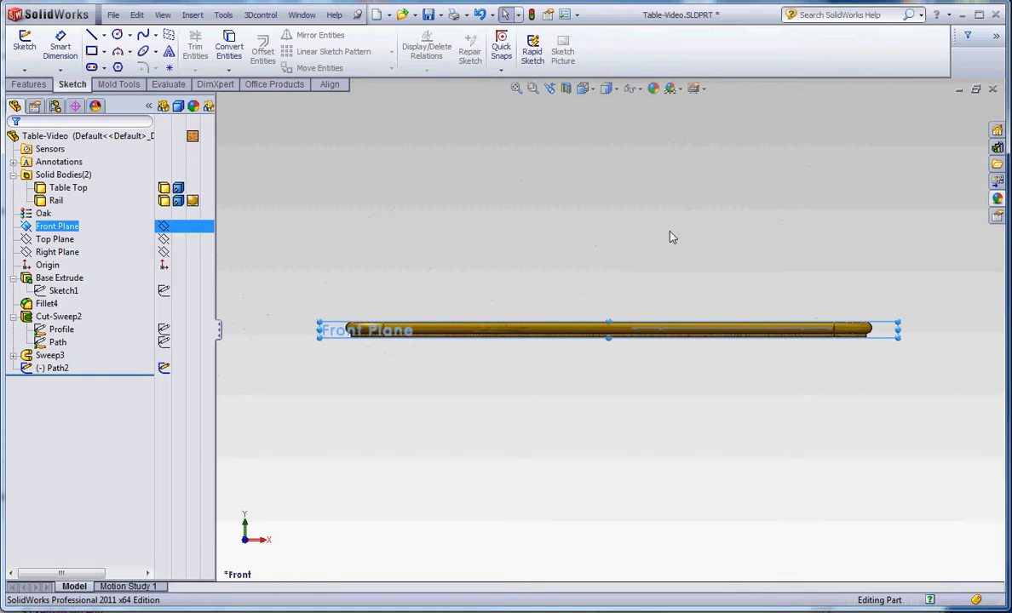
{"action": "left_click", "coordinate": [585, 89]}
{"action": "left_click", "coordinate": [655, 147]}
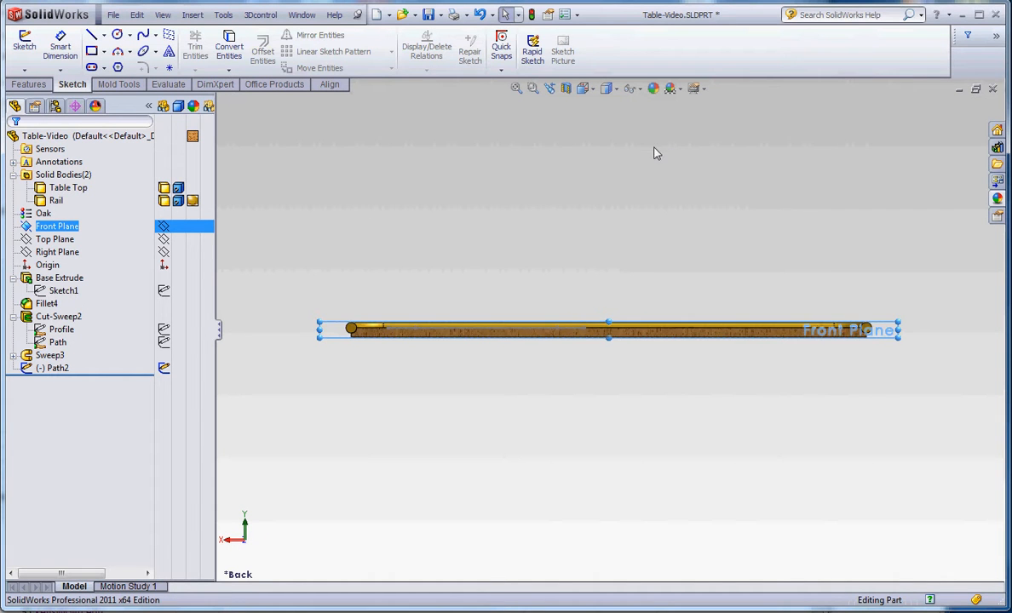
{"action": "scroll", "coordinate": [451, 334], "scroll_direction": "down", "scroll_amount": 4}
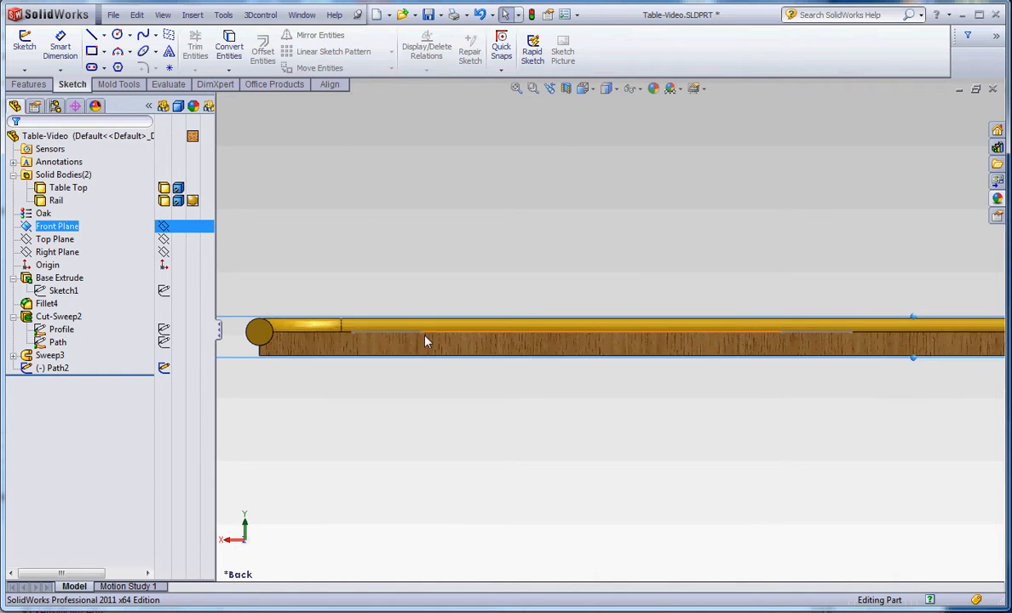
{"action": "left_click", "coordinate": [352, 415]}
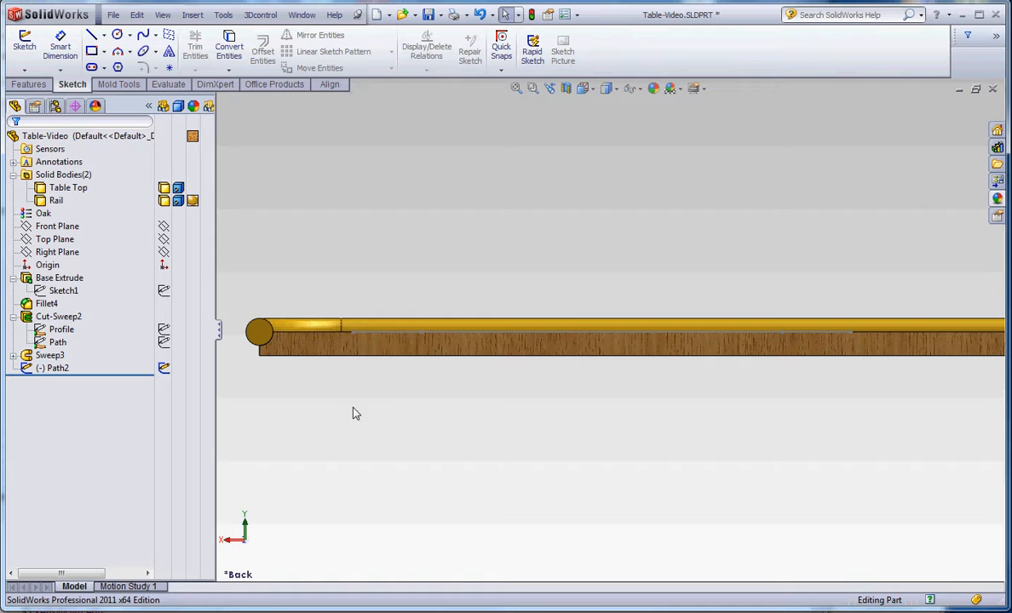
{"action": "right_click", "coordinate": [261, 333]}
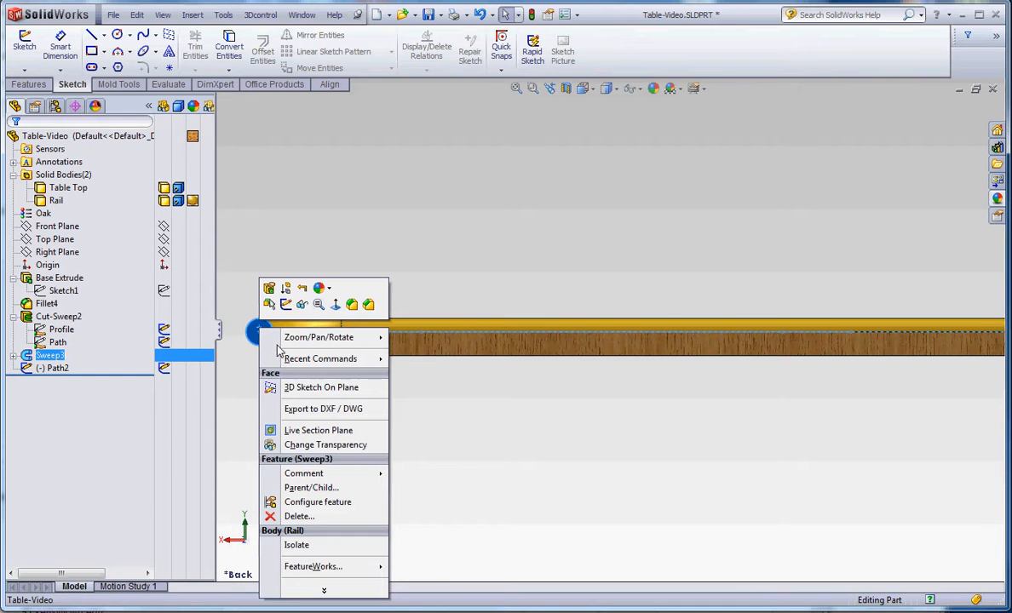
{"action": "left_click", "coordinate": [59, 202]}
{"action": "right_click", "coordinate": [65, 205]}
{"action": "left_click", "coordinate": [77, 177]}
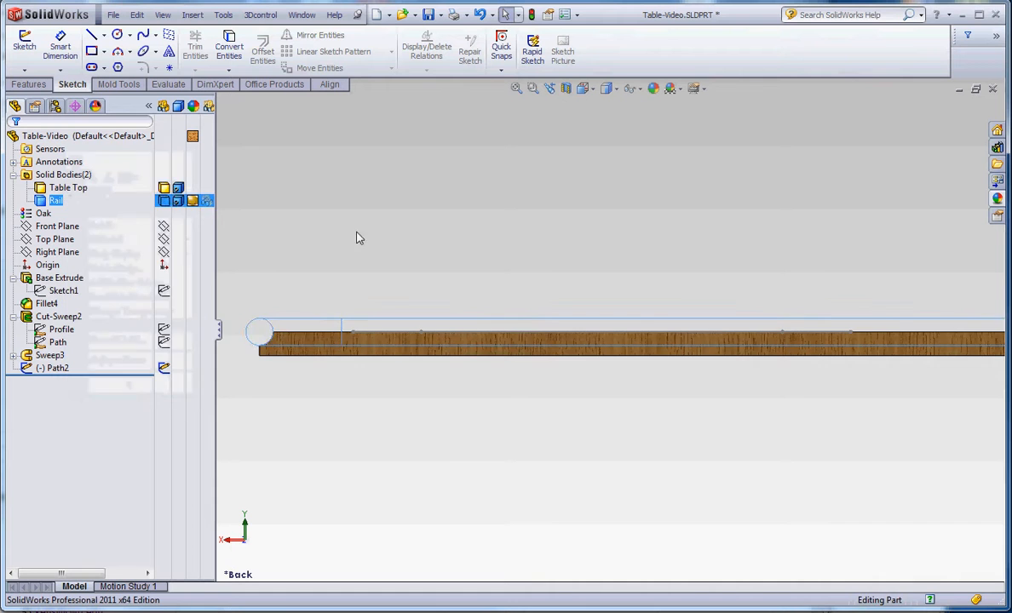
Start a new sketch on the Front Plane and draw a small rectangle about 2.3 in high above the table top.
{"action": "scroll", "coordinate": [555, 405], "scroll_direction": "up", "scroll_amount": 2}
{"action": "scroll", "coordinate": [527, 364], "scroll_direction": "down", "scroll_amount": 2}
{"action": "middle_click_drag", "start_coordinate": [527, 363], "coordinate": [580, 281]}
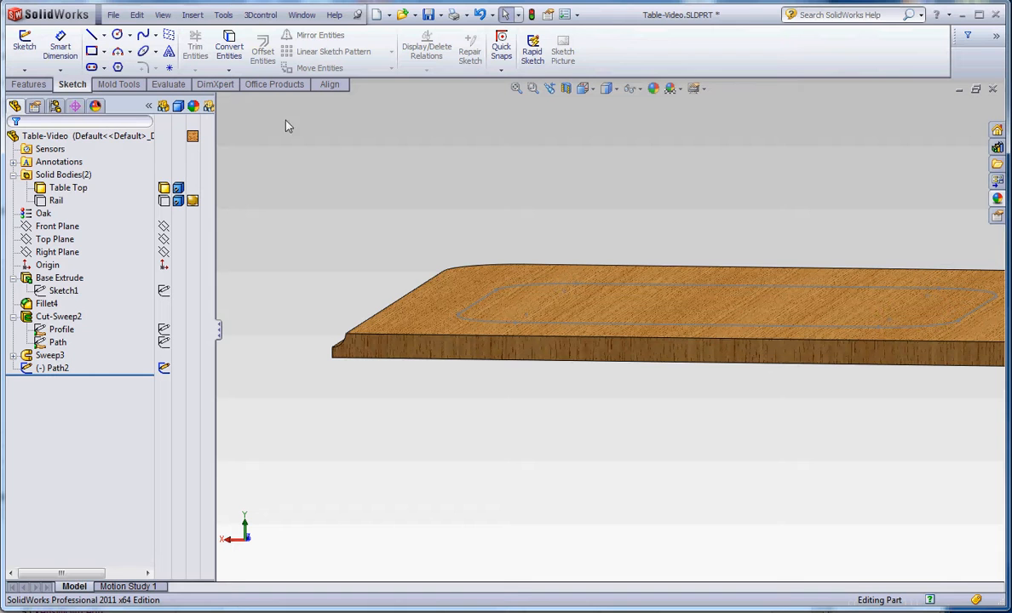
{"action": "left_click", "coordinate": [24, 43]}
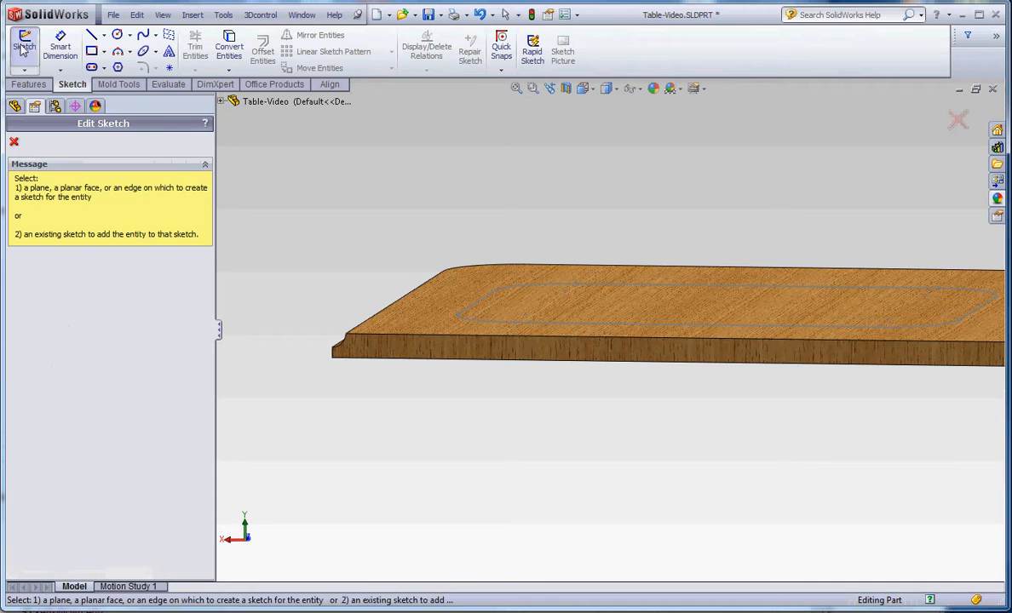
{"action": "left_click", "coordinate": [222, 102]}
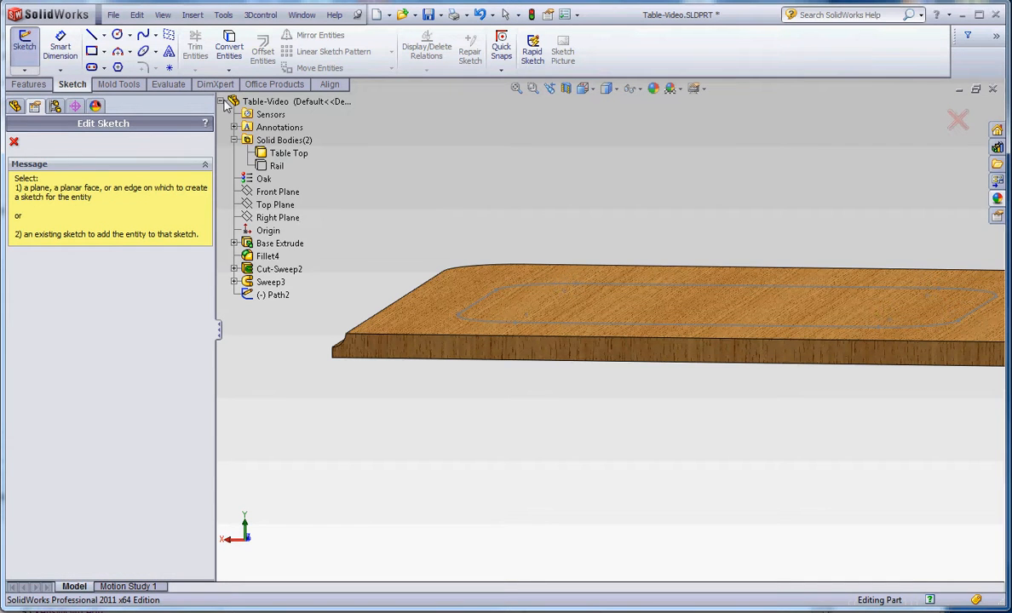
{"action": "left_click", "coordinate": [292, 219]}
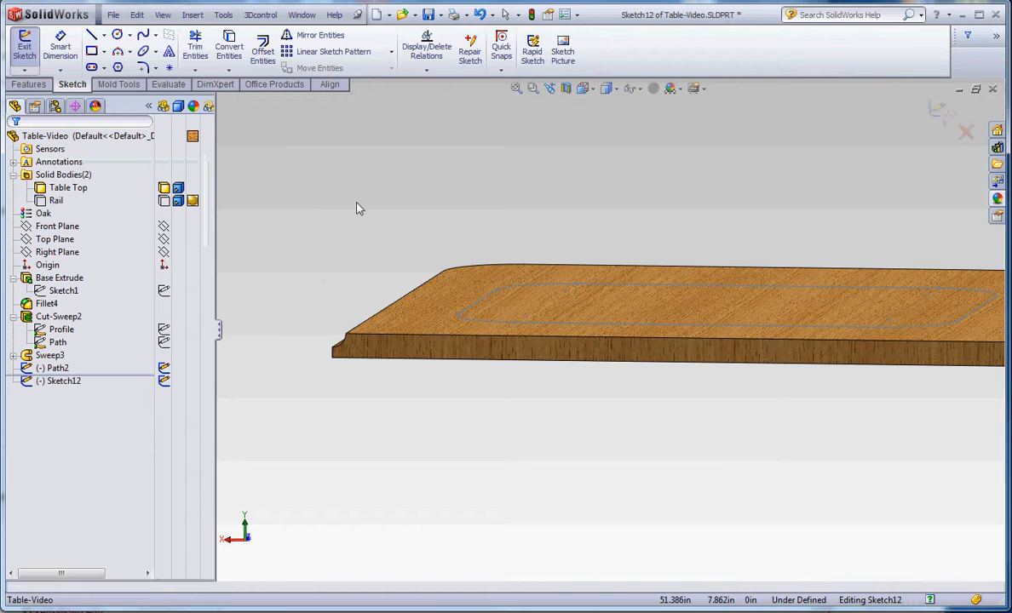
{"action": "left_click", "coordinate": [91, 51]}
{"action": "mouse_move", "coordinate": [458, 184]}
{"action": "left_mouse_down"}
{"action": "mouse_move", "coordinate": [477, 209]}
{"action": "mouse_move", "coordinate": [498, 216]}
{"action": "left_mouse_up"}
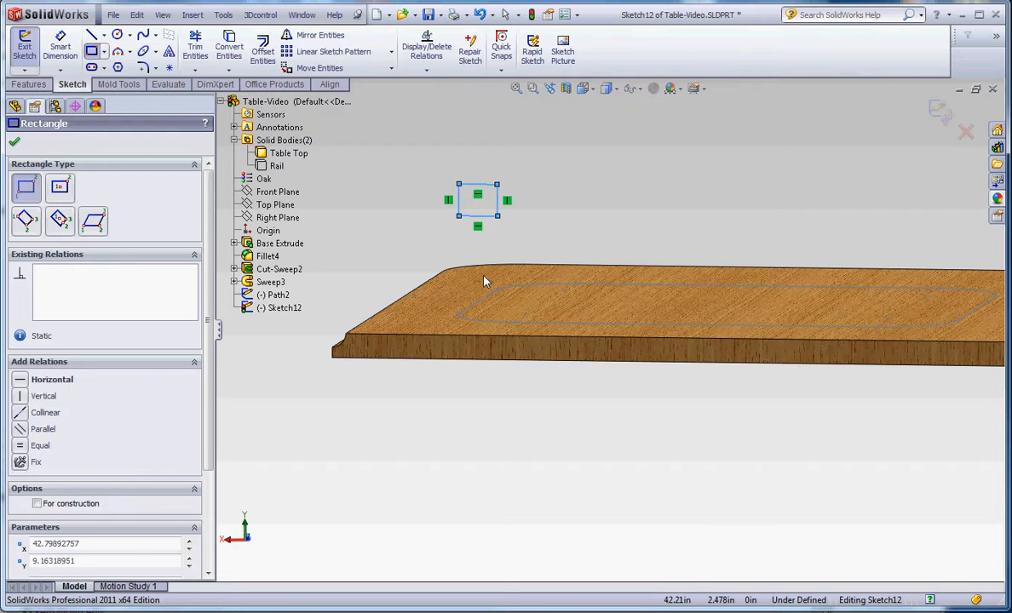
Dimension the small rectangle's vertical side and set it to 2 in.
{"action": "scroll", "coordinate": [512, 213], "scroll_direction": "down", "scroll_amount": 3}
{"action": "left_click", "coordinate": [60, 47]}
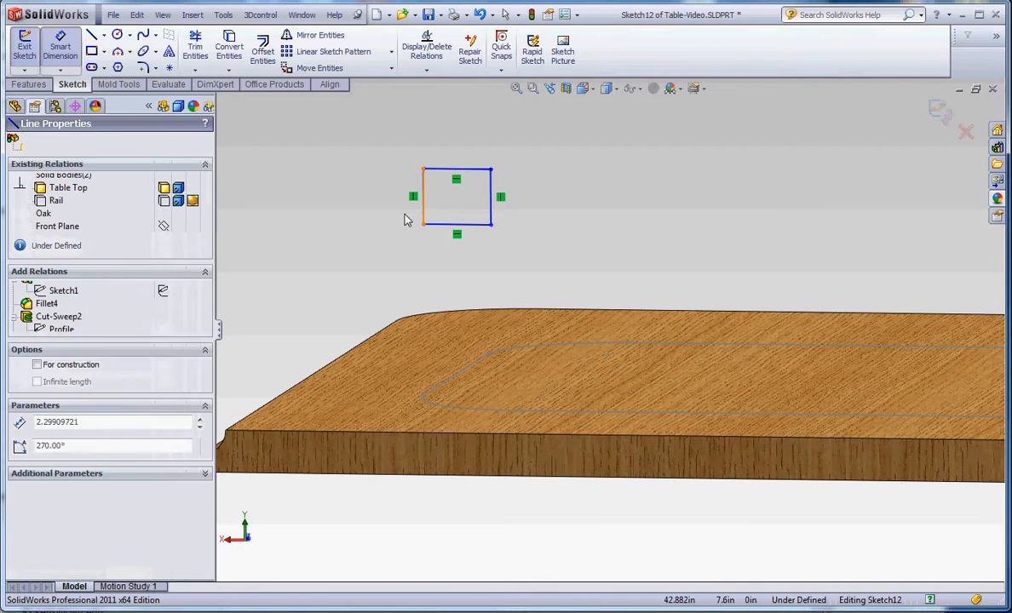
{"action": "left_click", "coordinate": [424, 213]}
{"action": "left_click", "coordinate": [384, 210]}
{"action": "type", "text": "1"}
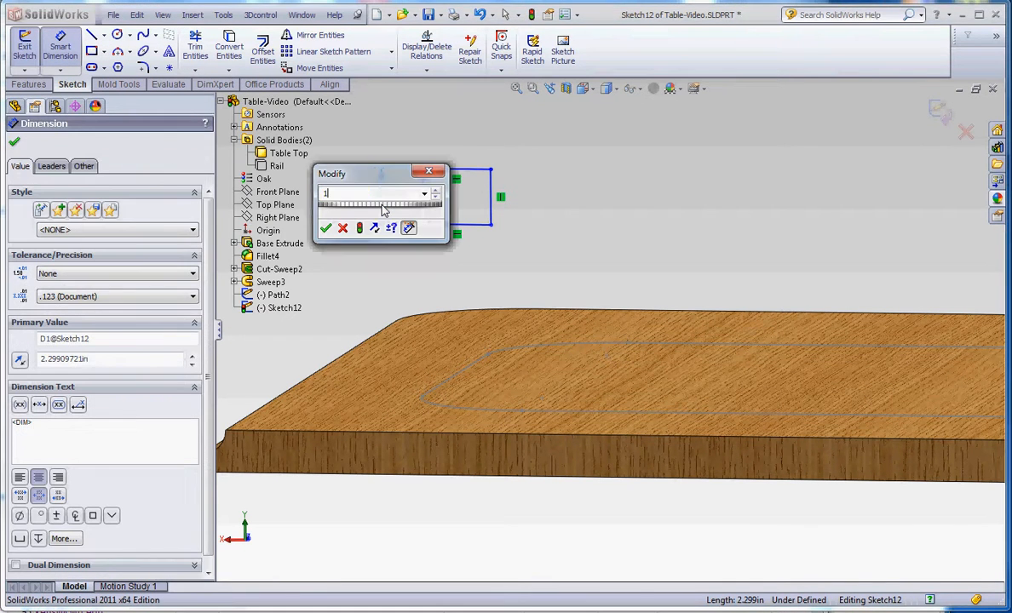
{"action": "key", "text": "Return"}
{"action": "double_click", "coordinate": [374, 219]}
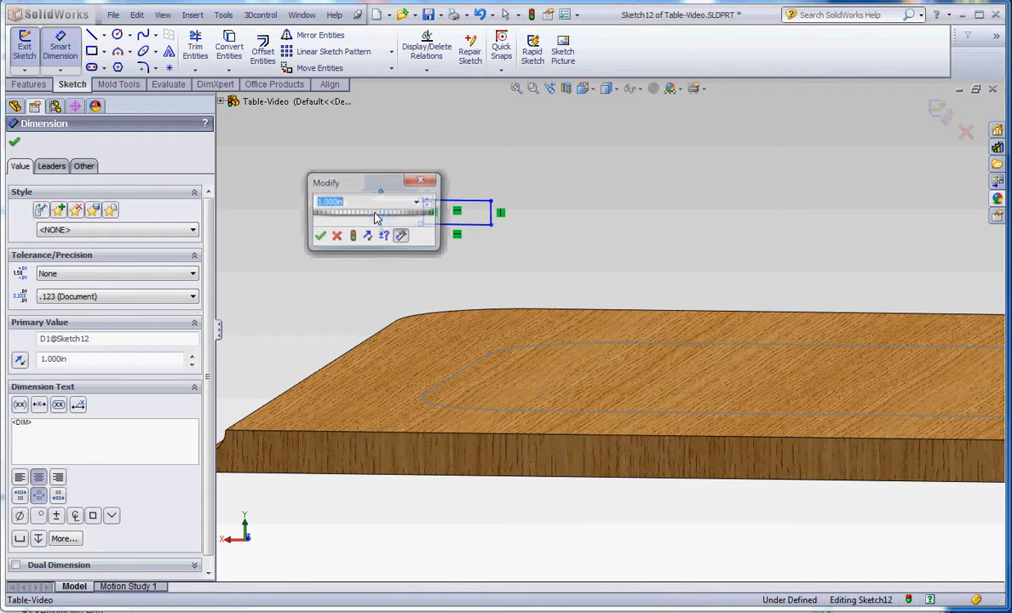
{"action": "type", "text": "2"}
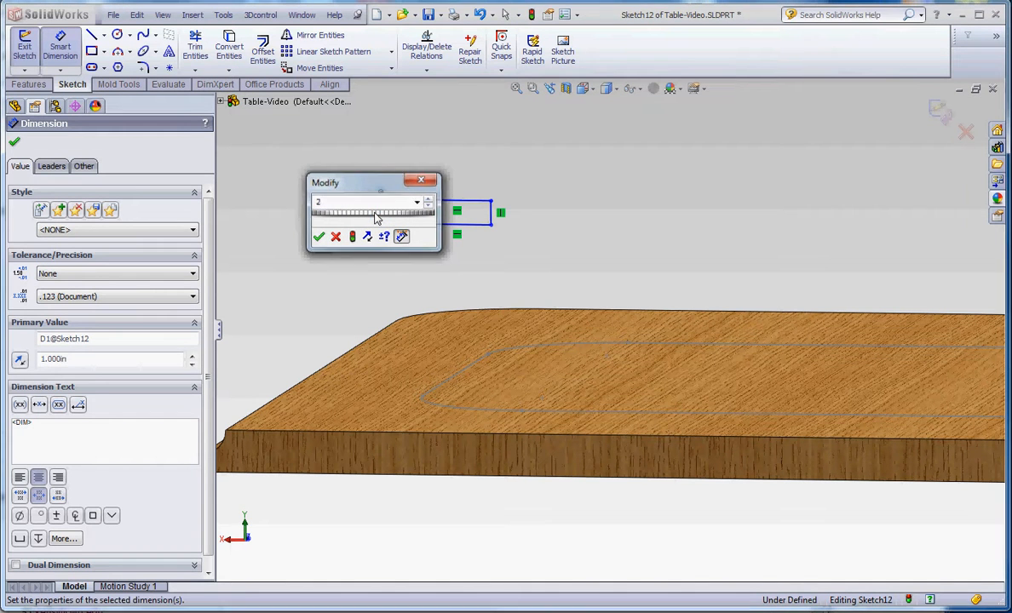
{"action": "key", "text": "Return"}
{"action": "left_click", "coordinate": [696, 288]}
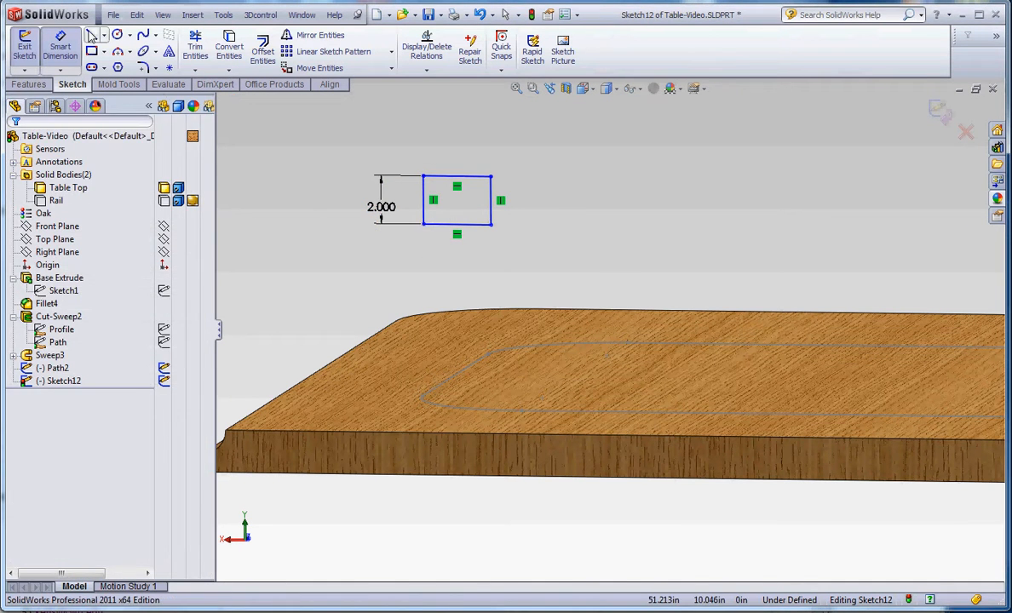
Draw a horizontal centerline joining the midpoints of the small rectangle's two vertical sides.
{"action": "left_click", "coordinate": [103, 35]}
{"action": "left_click", "coordinate": [124, 65]}
{"action": "left_click", "coordinate": [423, 200]}
{"action": "left_click", "coordinate": [491, 200]}
{"action": "key", "text": "Escape"}
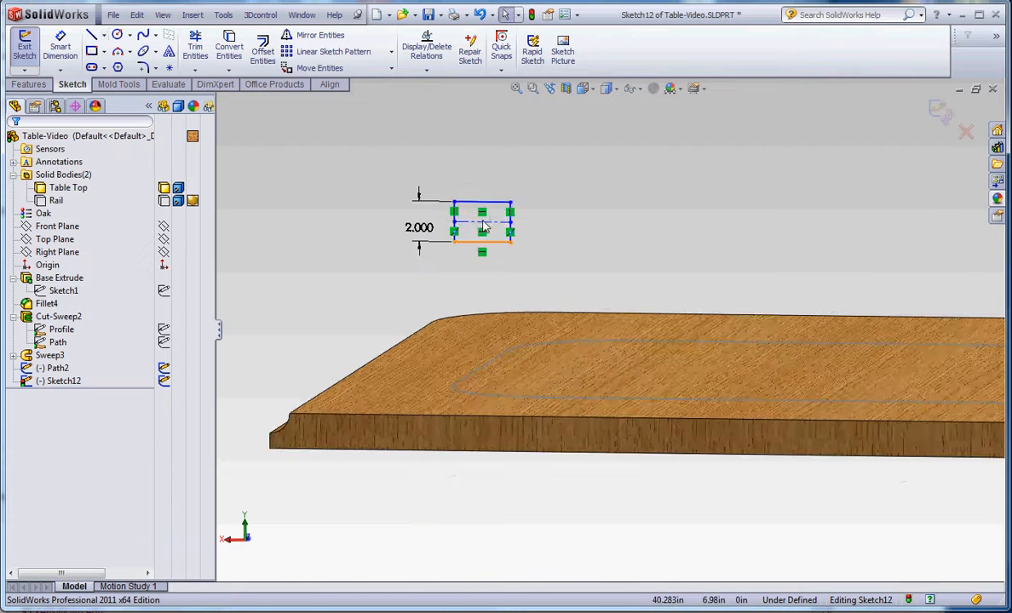
{"action": "scroll", "coordinate": [526, 294], "scroll_direction": "down", "scroll_amount": 5}
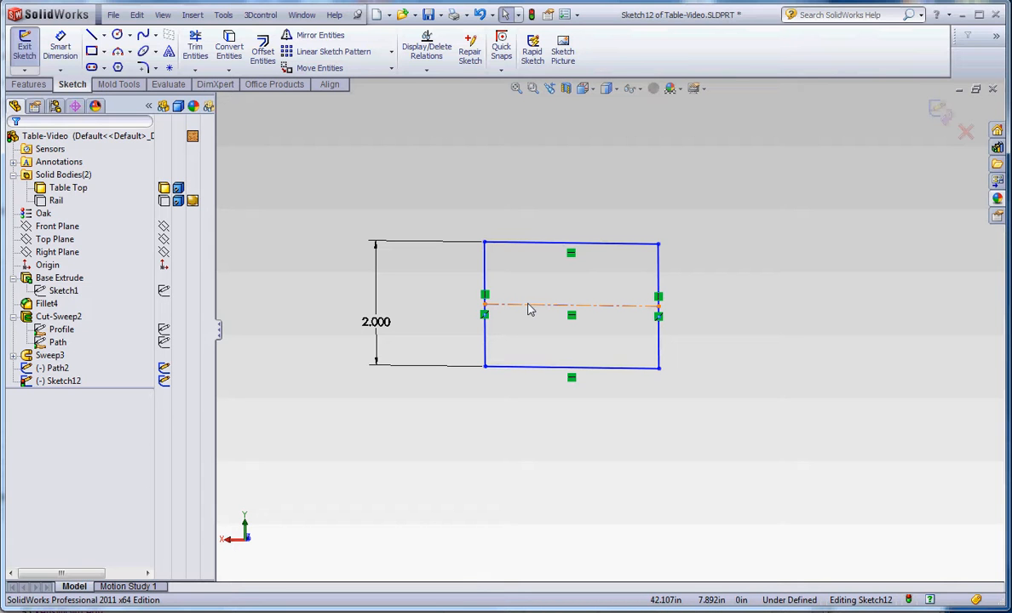
{"action": "scroll", "coordinate": [605, 344], "scroll_direction": "up", "scroll_amount": 3}
{"action": "scroll", "coordinate": [606, 337], "scroll_direction": "down", "scroll_amount": 4}
{"action": "scroll", "coordinate": [618, 343], "scroll_direction": "up", "scroll_amount": 2}
{"action": "scroll", "coordinate": [624, 341], "scroll_direction": "down", "scroll_amount": 1}
{"action": "scroll", "coordinate": [596, 340], "scroll_direction": "up", "scroll_amount": 3}
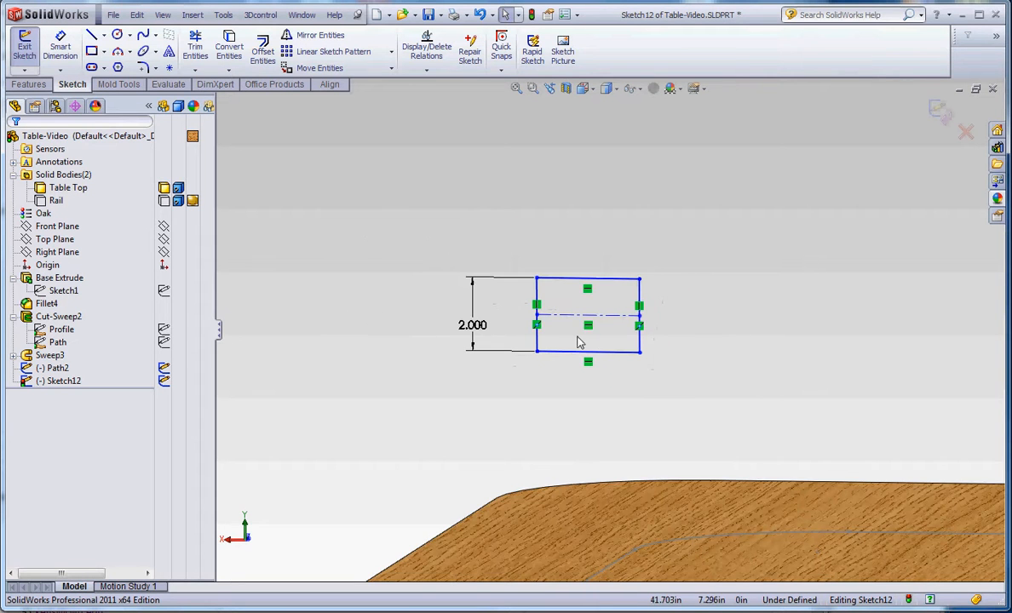
{"action": "scroll", "coordinate": [673, 511], "scroll_direction": "up", "scroll_amount": 4}
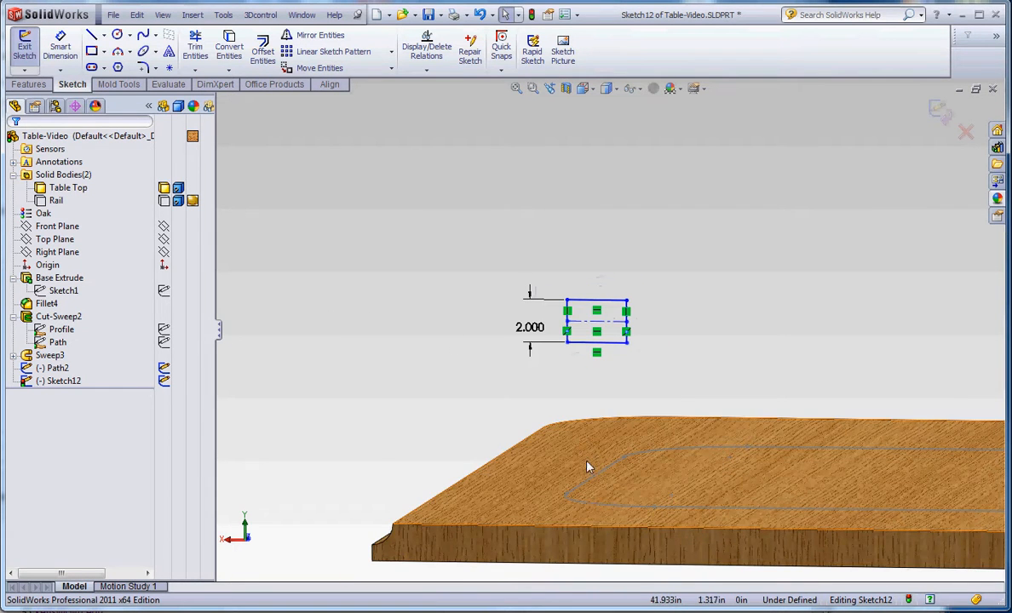
{"action": "scroll", "coordinate": [636, 326], "scroll_direction": "down", "scroll_amount": 3}
{"action": "scroll", "coordinate": [636, 325], "scroll_direction": "down", "scroll_amount": 2}
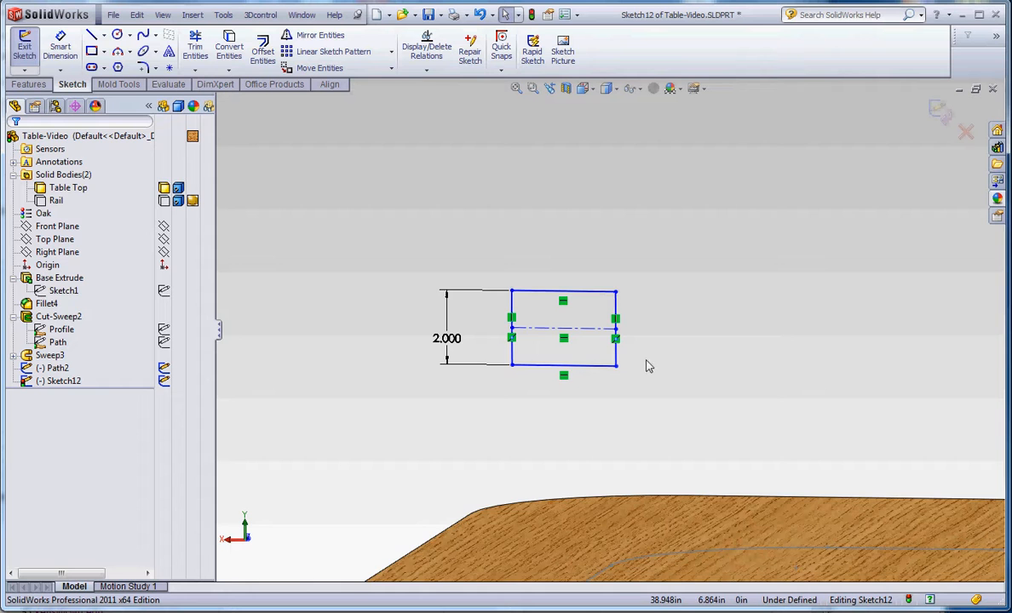
Narrow the small rectangle by moving its right side inward until it is about 0.9 in wide.
{"action": "scroll", "coordinate": [597, 332], "scroll_direction": "down", "scroll_amount": 3}
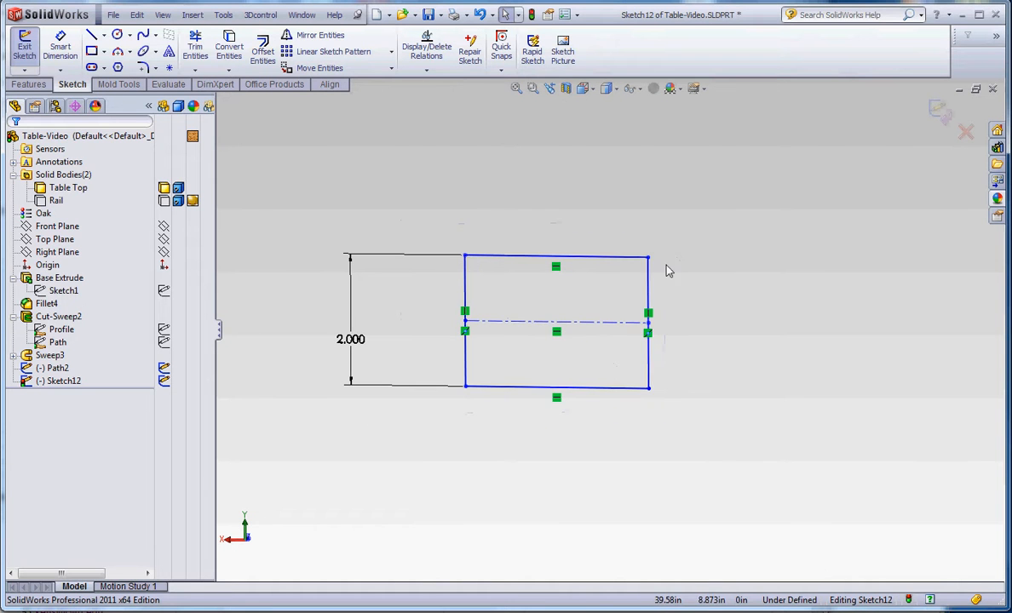
{"action": "left_click_drag", "start_coordinate": [648, 294], "coordinate": [524, 298]}
{"action": "left_click", "coordinate": [726, 334]}
Convert all four sides of the small rectangle to construction lines.
{"action": "scroll", "coordinate": [549, 339], "scroll_direction": "down", "scroll_amount": 2}
{"action": "left_click", "coordinate": [516, 349]}
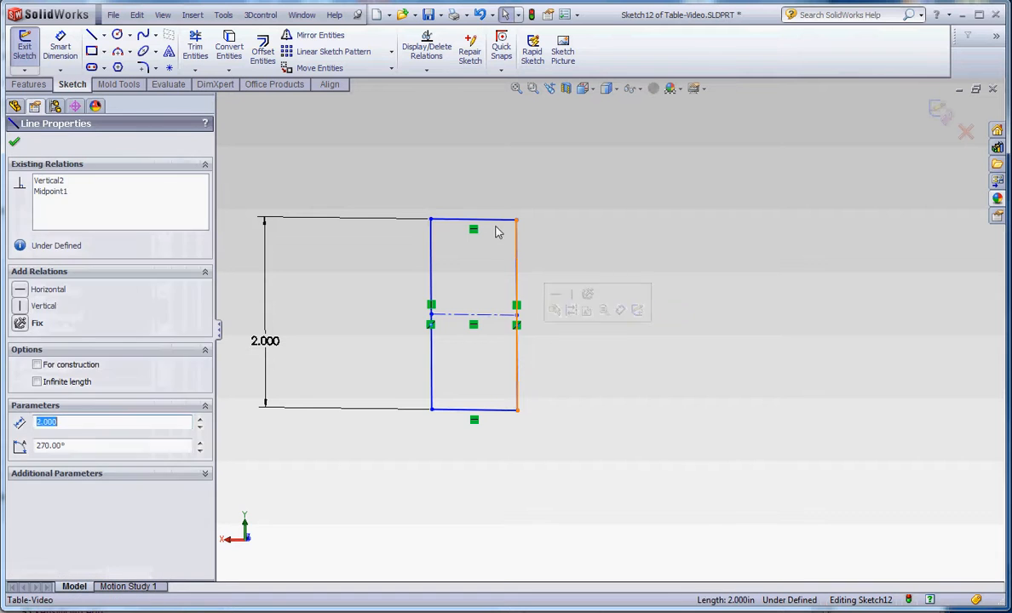
{"action": "left_click", "coordinate": [494, 220], "text": "ctrl"}
{"action": "left_click", "coordinate": [431, 271], "text": "ctrl"}
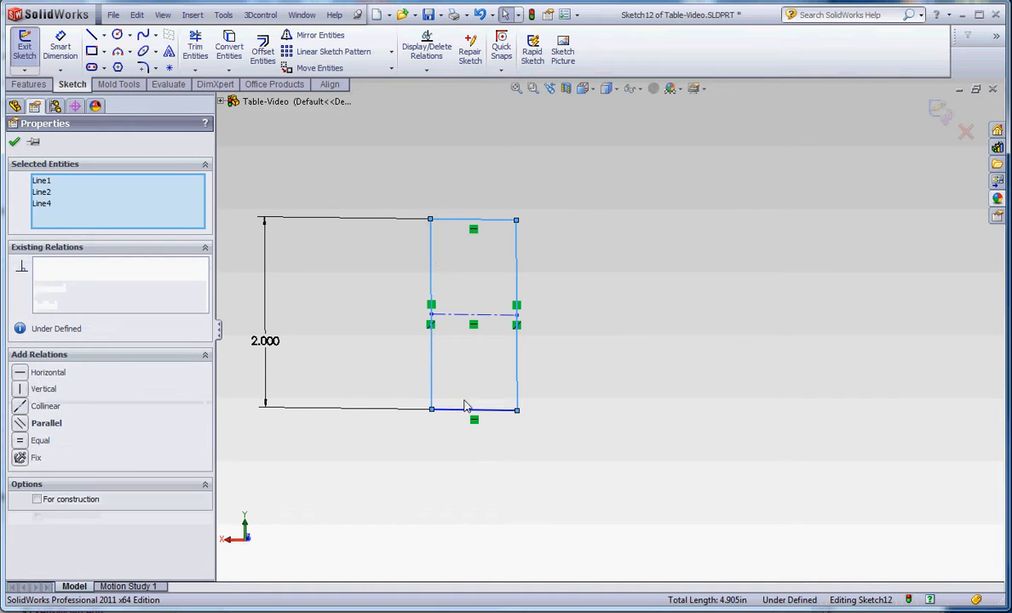
{"action": "left_click", "coordinate": [468, 411], "text": "ctrl"}
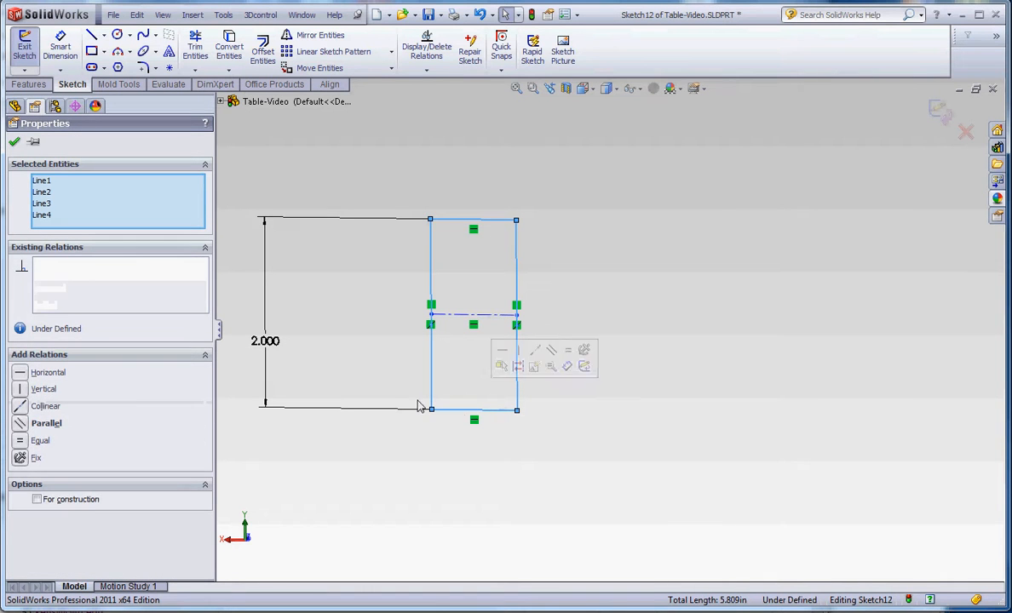
{"action": "left_click", "coordinate": [37, 501]}
{"action": "left_click", "coordinate": [415, 478]}
Draw a three-point arc of about 0.44 in radius from the centerline's right end down into the rectangle's lower half.
{"action": "scroll", "coordinate": [603, 318], "scroll_direction": "up", "scroll_amount": 2}
{"action": "scroll", "coordinate": [537, 341], "scroll_direction": "down", "scroll_amount": 4}
{"action": "scroll", "coordinate": [597, 336], "scroll_direction": "up", "scroll_amount": 2}
{"action": "scroll", "coordinate": [497, 320], "scroll_direction": "down", "scroll_amount": 2}
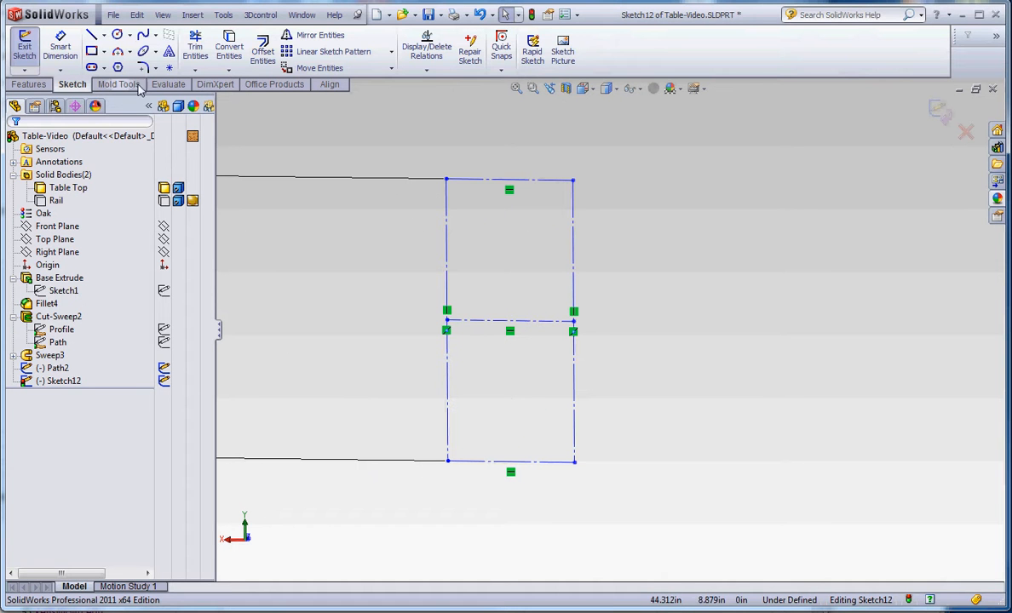
{"action": "left_click", "coordinate": [118, 51]}
{"action": "scroll", "coordinate": [592, 354], "scroll_direction": "down", "scroll_amount": 3}
{"action": "scroll", "coordinate": [568, 311], "scroll_direction": "down", "scroll_amount": 2}
{"action": "left_click", "coordinate": [538, 258]}
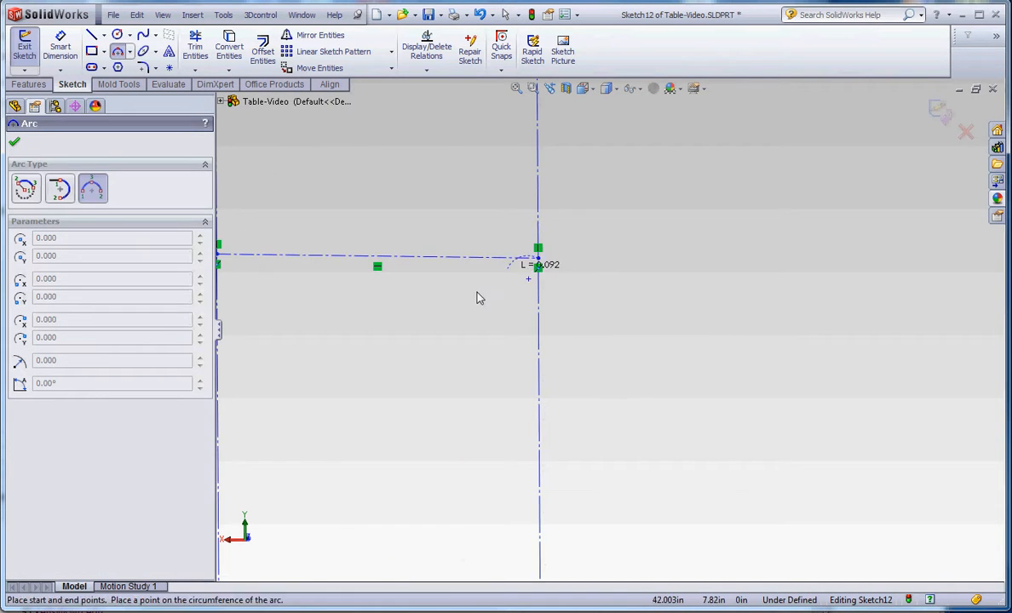
{"action": "left_click", "coordinate": [452, 362]}
{"action": "left_click", "coordinate": [471, 329]}
Continue the profile with two 180° three-point arcs of about 0.12 in and 0.11 in radius, bulging right and then left.
{"action": "scroll", "coordinate": [552, 378], "scroll_direction": "up", "scroll_amount": 3}
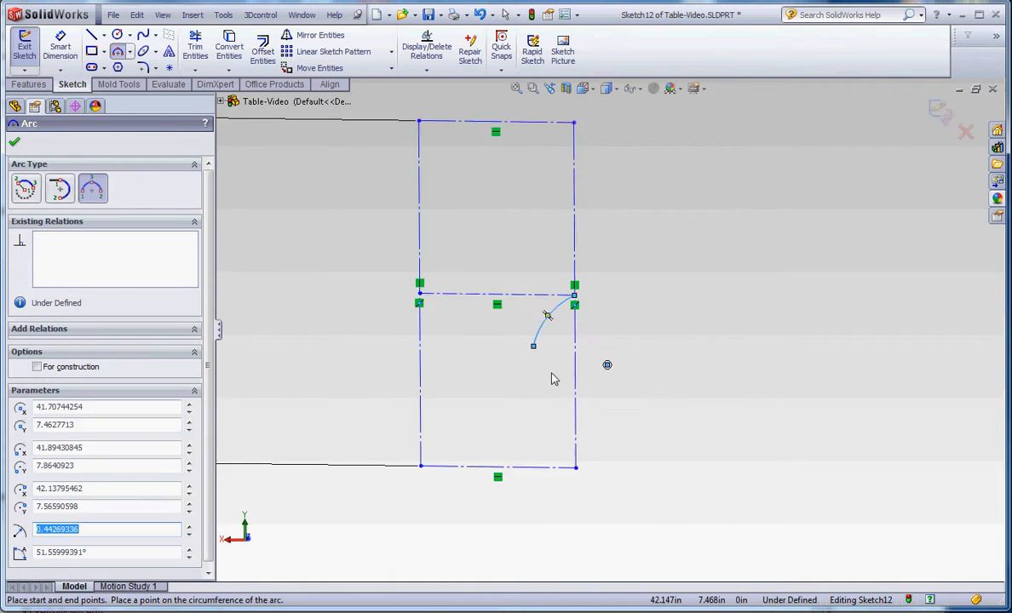
{"action": "scroll", "coordinate": [579, 353], "scroll_direction": "up", "scroll_amount": 3}
{"action": "scroll", "coordinate": [569, 343], "scroll_direction": "down", "scroll_amount": 4}
{"action": "left_click", "coordinate": [575, 337]}
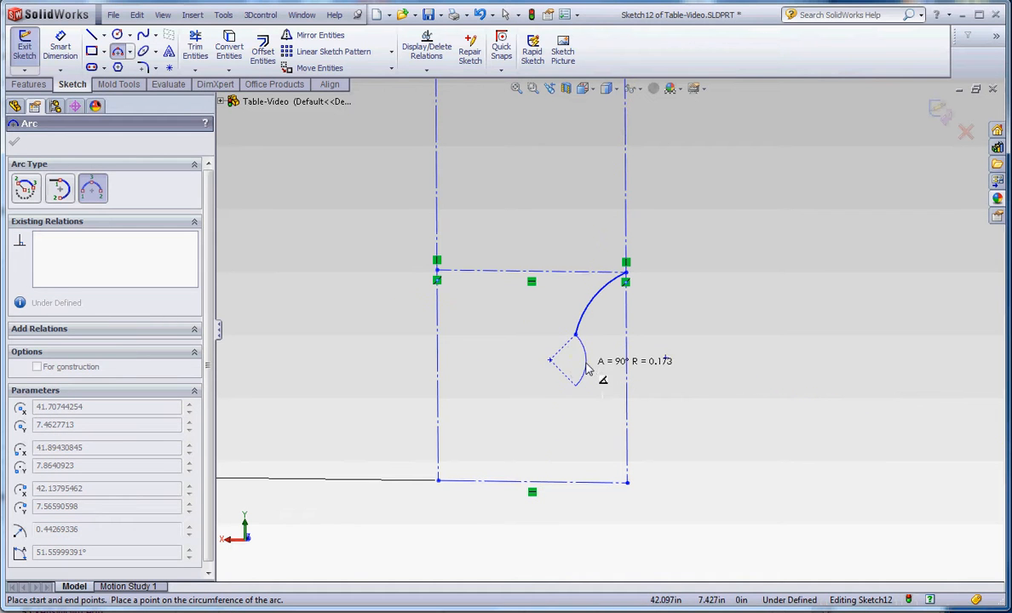
{"action": "left_click", "coordinate": [602, 361]}
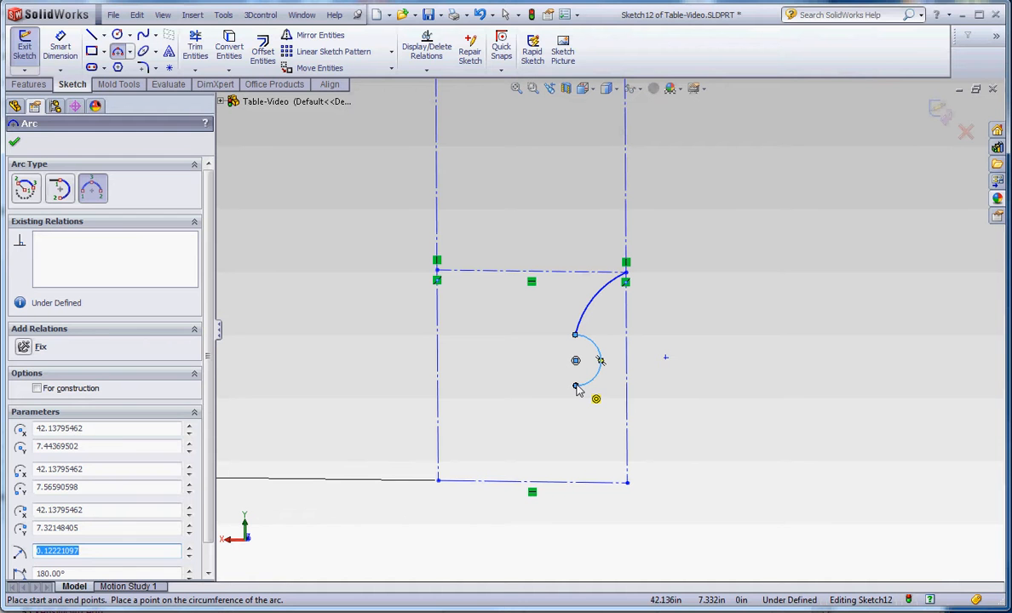
{"action": "left_click", "coordinate": [576, 387]}
{"action": "left_click", "coordinate": [547, 424]}
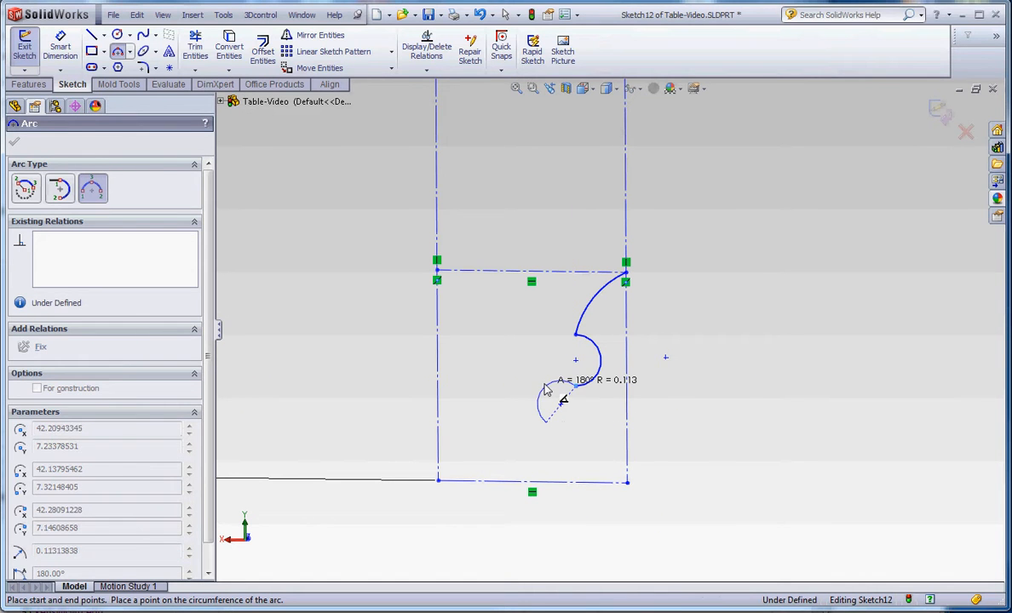
{"action": "left_click", "coordinate": [544, 389]}
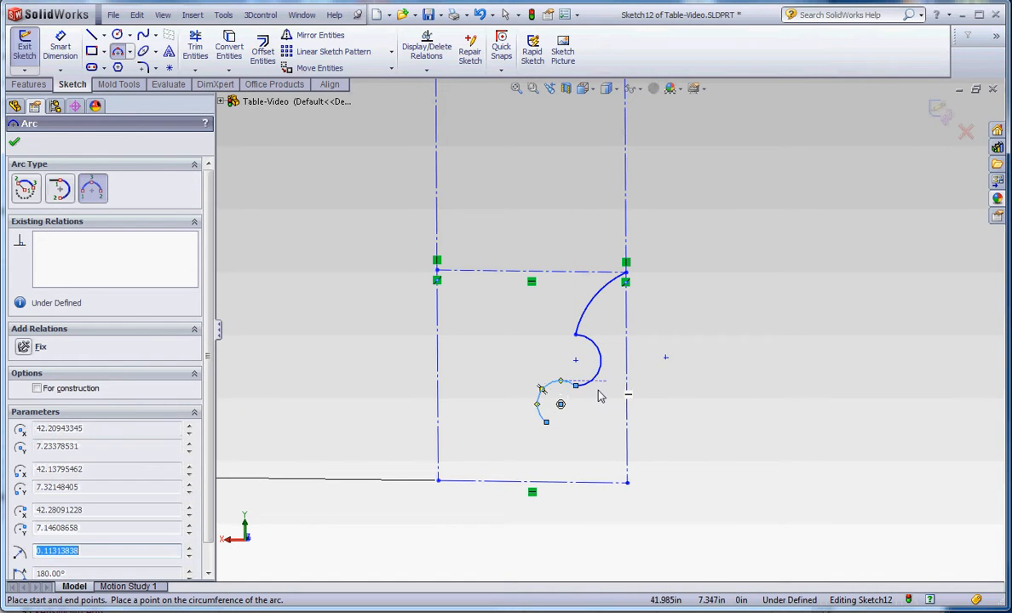
Draw a slanted line from the last arc to the rectangle's bottom edge and a horizontal line on to the lower-left corner.
{"action": "left_click", "coordinate": [94, 34]}
{"action": "left_click", "coordinate": [546, 422]}
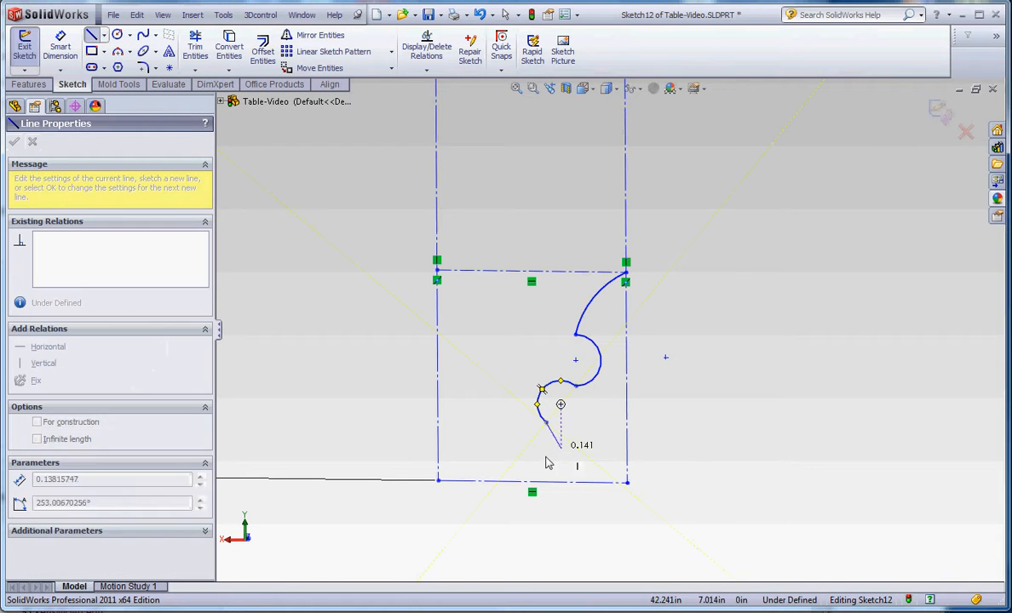
{"action": "left_click", "coordinate": [520, 482]}
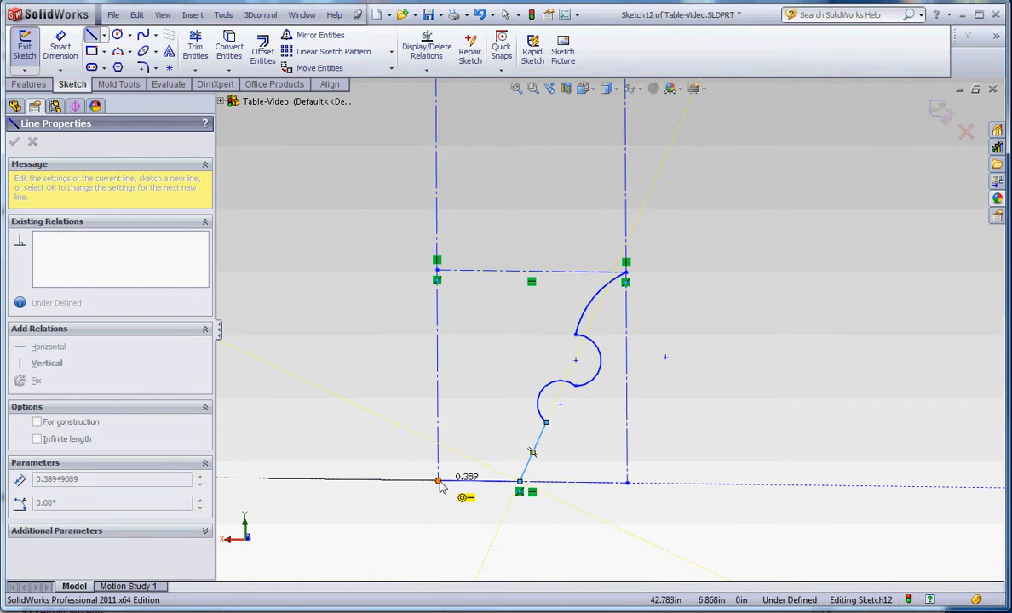
{"action": "left_click", "coordinate": [439, 480]}
{"action": "key", "text": "Escape"}
{"action": "left_click_drag", "start_coordinate": [413, 449], "coordinate": [468, 496]}
{"action": "key", "text": "Delete"}
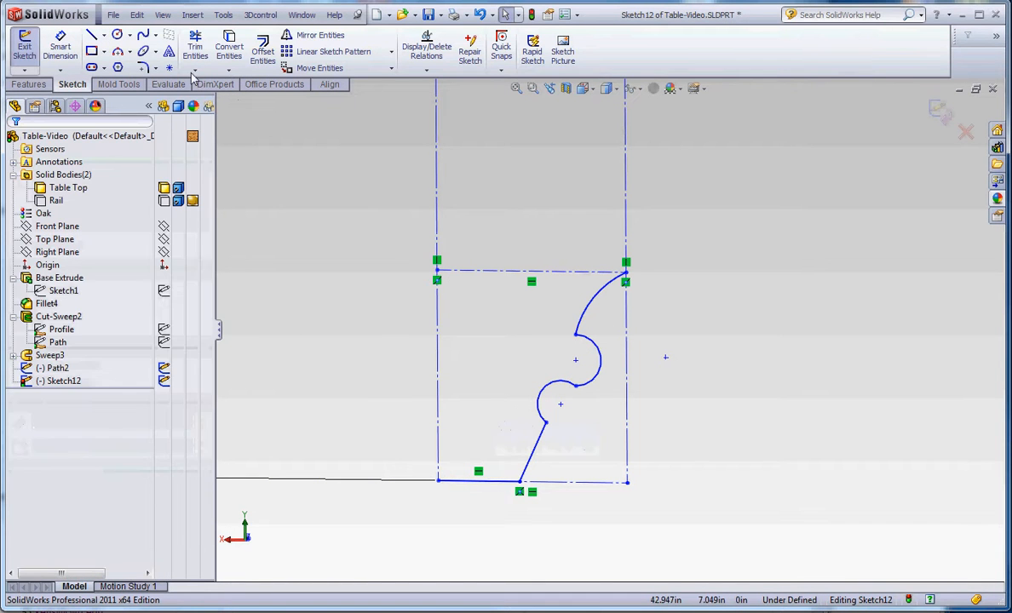
Close the profile with a vertical line up to the left midpoint and a horizontal line along the centerline to the first arc.
{"action": "left_click", "coordinate": [90, 35]}
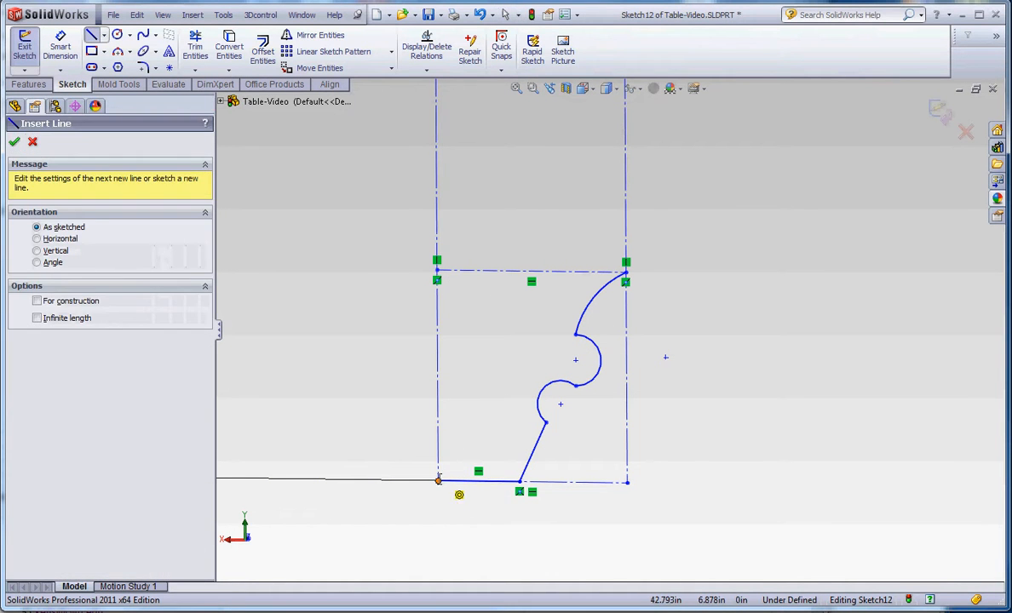
{"action": "left_click", "coordinate": [438, 481]}
{"action": "left_click", "coordinate": [440, 271]}
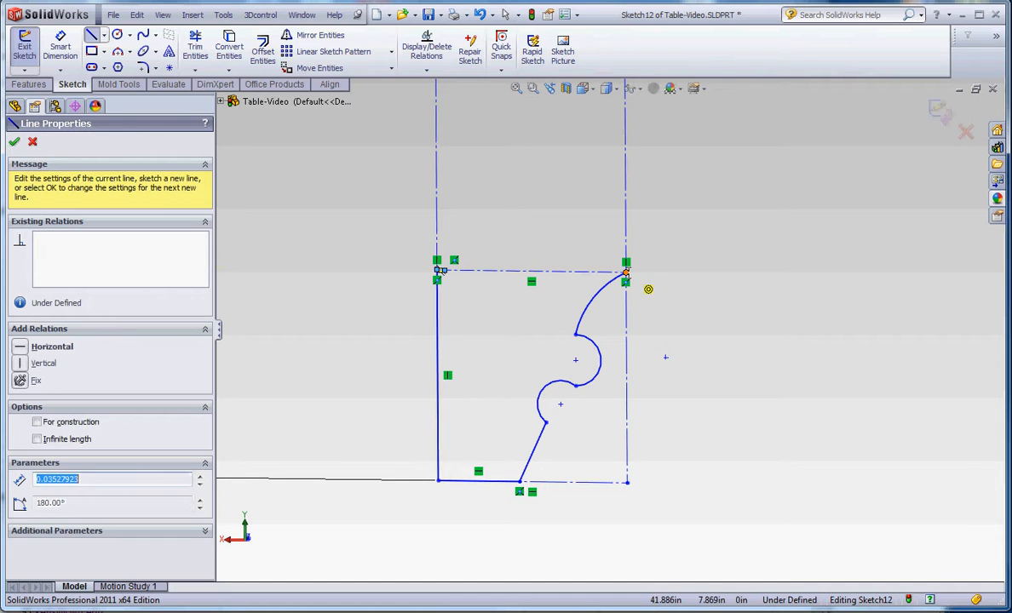
{"action": "key", "text": "Escape"}
{"action": "left_click", "coordinate": [626, 270]}
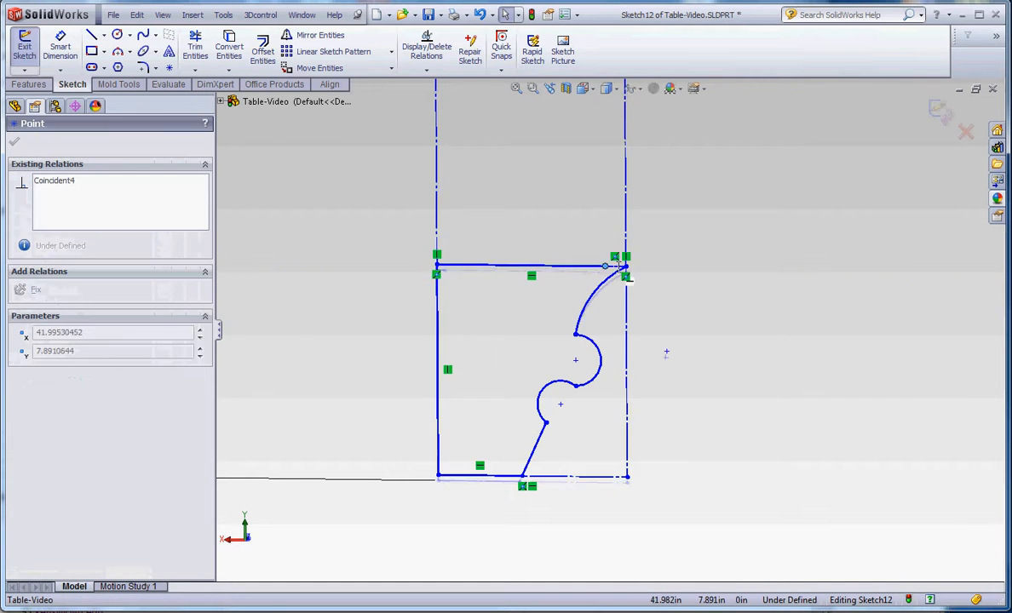
{"action": "left_click", "coordinate": [693, 352]}
Dimension the construction rectangle's bottom edge and set its width to 1 in.
{"action": "scroll", "coordinate": [690, 353], "scroll_direction": "up", "scroll_amount": 5}
{"action": "scroll", "coordinate": [697, 360], "scroll_direction": "down", "scroll_amount": 3}
{"action": "scroll", "coordinate": [597, 315], "scroll_direction": "up", "scroll_amount": 2}
{"action": "left_click", "coordinate": [59, 47]}
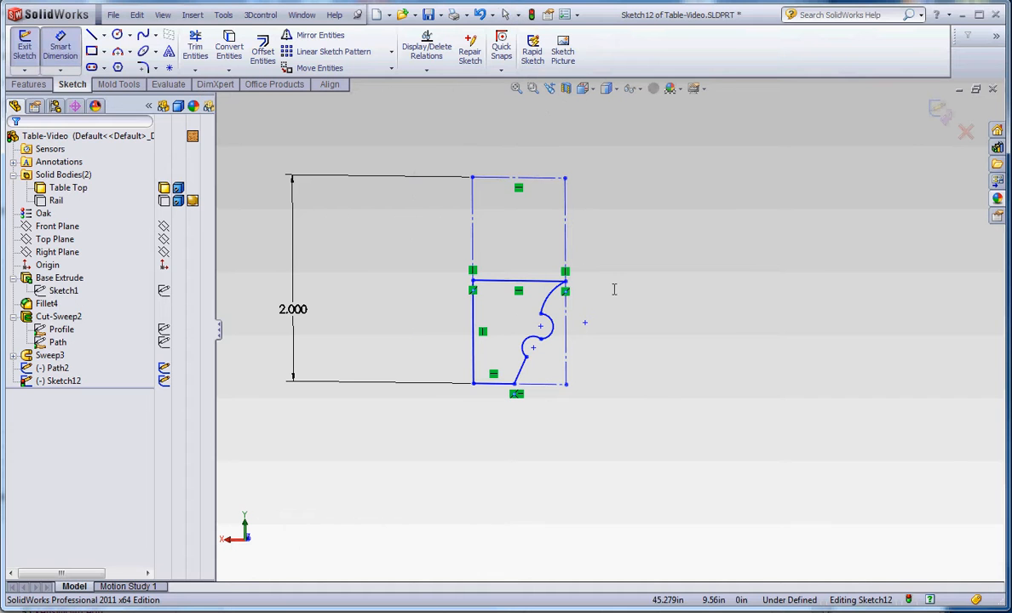
{"action": "left_click", "coordinate": [550, 385]}
{"action": "left_click", "coordinate": [535, 426]}
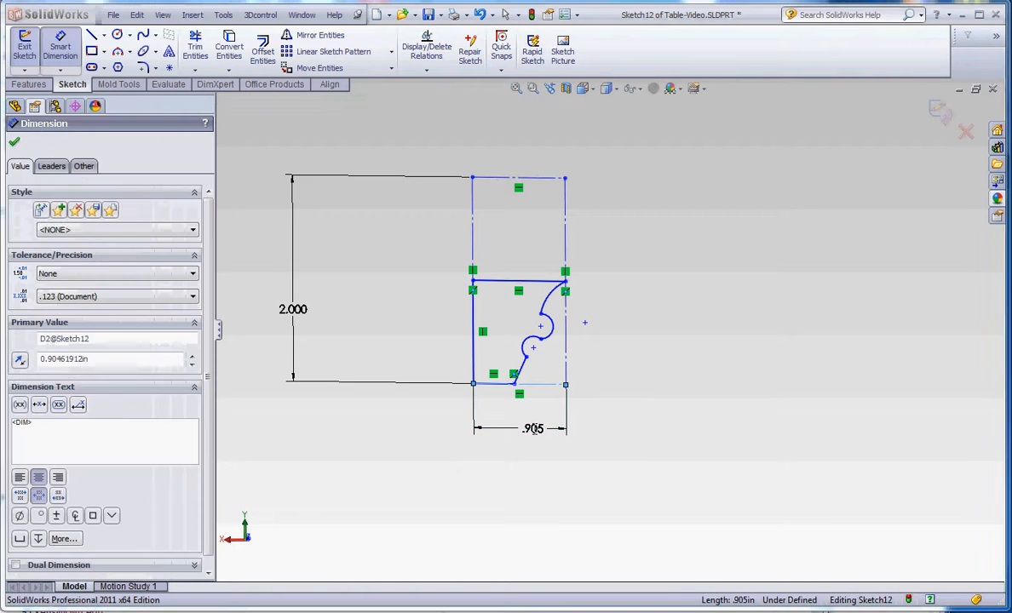
{"action": "left_click", "coordinate": [710, 386]}
{"action": "scroll", "coordinate": [622, 332], "scroll_direction": "up", "scroll_amount": 3}
{"action": "scroll", "coordinate": [581, 345], "scroll_direction": "down", "scroll_amount": 4}
{"action": "key", "text": "Escape"}
Reshape the two lower arcs by moving their shared endpoint up-left and the lowest arc's end further down.
{"action": "scroll", "coordinate": [562, 312], "scroll_direction": "down", "scroll_amount": 4}
{"action": "left_click_drag", "start_coordinate": [598, 340], "coordinate": [535, 333]}
{"action": "left_click_drag", "start_coordinate": [506, 405], "coordinate": [495, 434]}
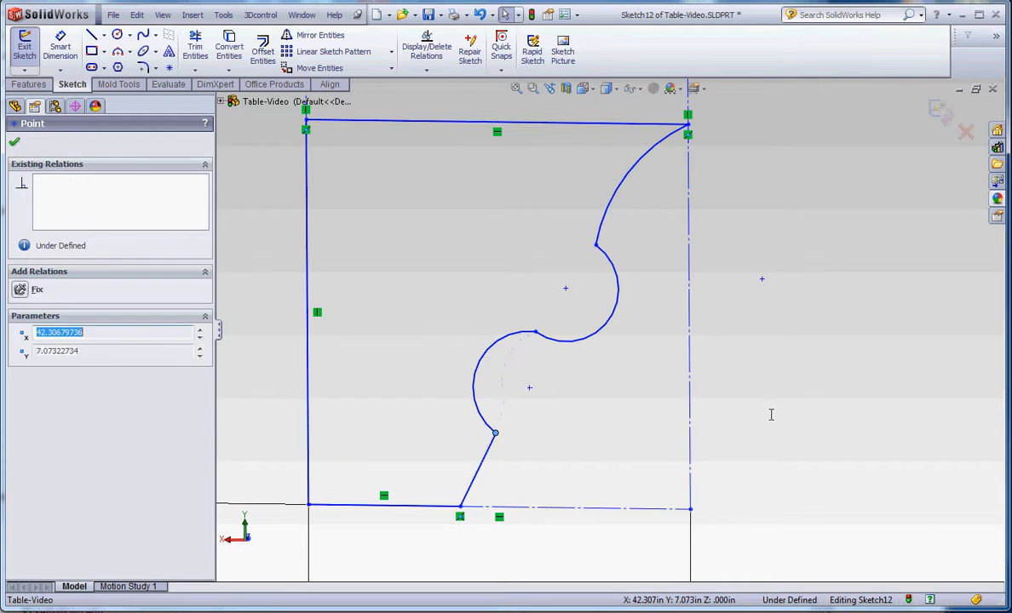
{"action": "left_click", "coordinate": [771, 415]}
Add a Pierce relation between the midpoint of the rectangle's right side and the straight end line of Path2 nearest the origin.
{"action": "scroll", "coordinate": [759, 397], "scroll_direction": "up", "scroll_amount": 11}
{"action": "scroll", "coordinate": [623, 334], "scroll_direction": "down", "scroll_amount": 2}
{"action": "scroll", "coordinate": [623, 285], "scroll_direction": "down", "scroll_amount": 2}
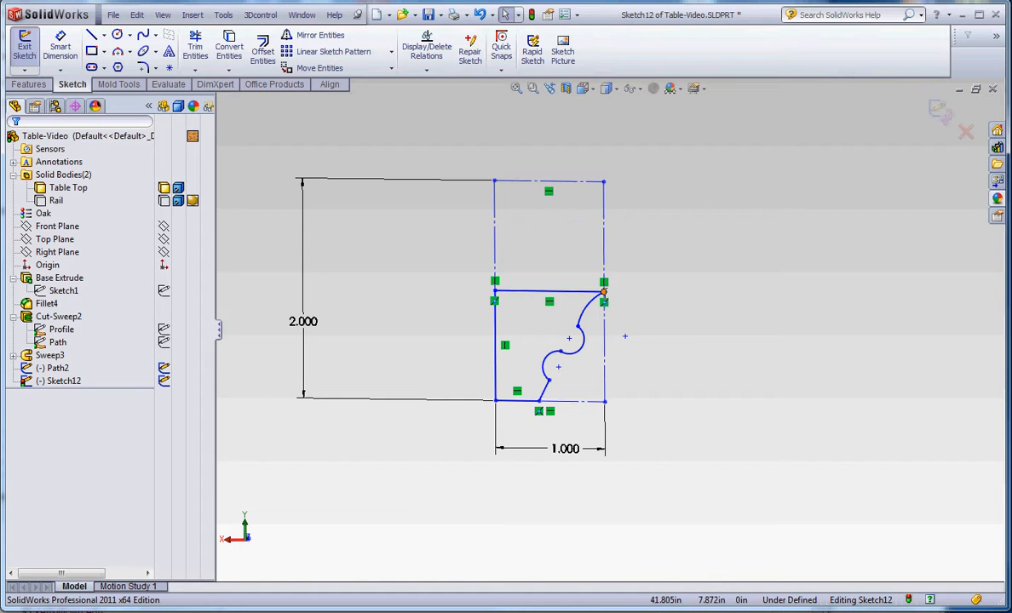
{"action": "left_click", "coordinate": [604, 292]}
{"action": "scroll", "coordinate": [718, 346], "scroll_direction": "up", "scroll_amount": 6}
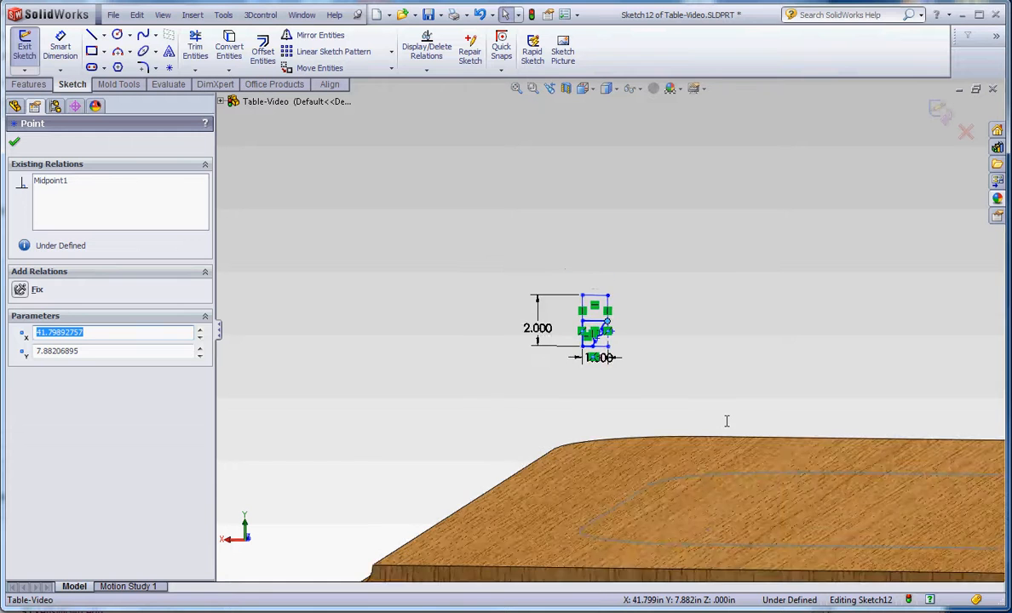
{"action": "scroll", "coordinate": [727, 421], "scroll_direction": "up", "scroll_amount": 3}
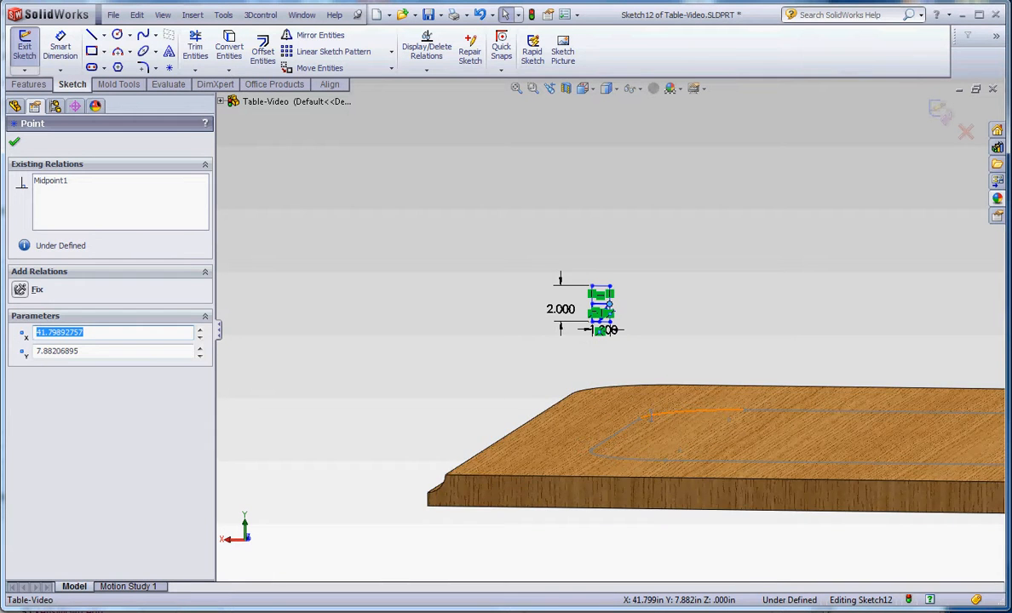
{"action": "scroll", "coordinate": [716, 400], "scroll_direction": "up", "scroll_amount": 3}
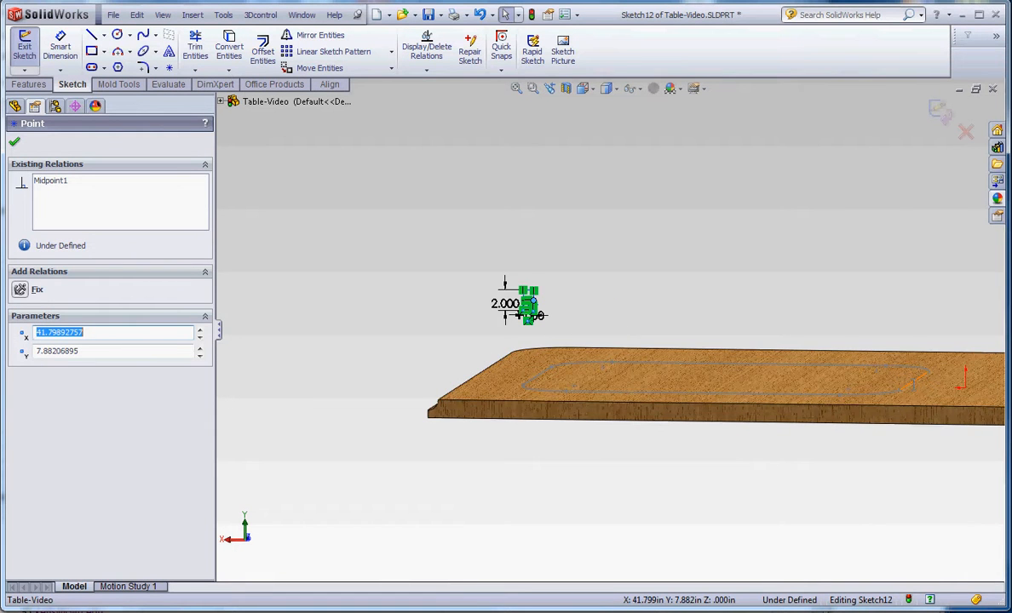
{"action": "left_click", "coordinate": [915, 381], "text": "ctrl"}
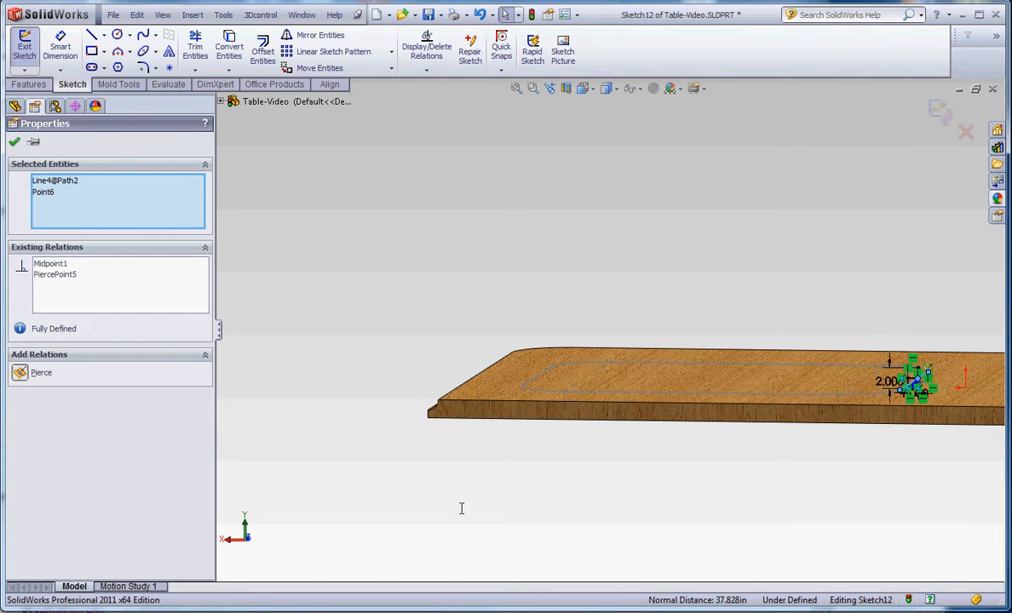
{"action": "left_click", "coordinate": [954, 477]}
Examine from several angles how the profile sketch sits on the rounded rectangular path.
{"action": "scroll", "coordinate": [954, 389], "scroll_direction": "down", "scroll_amount": 8}
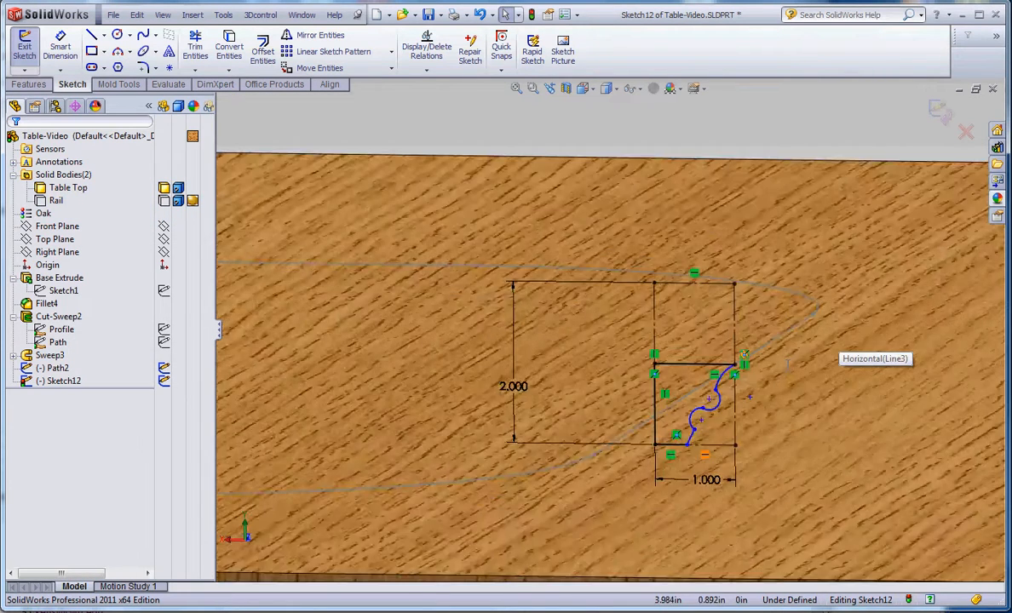
{"action": "scroll", "coordinate": [611, 332], "scroll_direction": "up", "scroll_amount": 3}
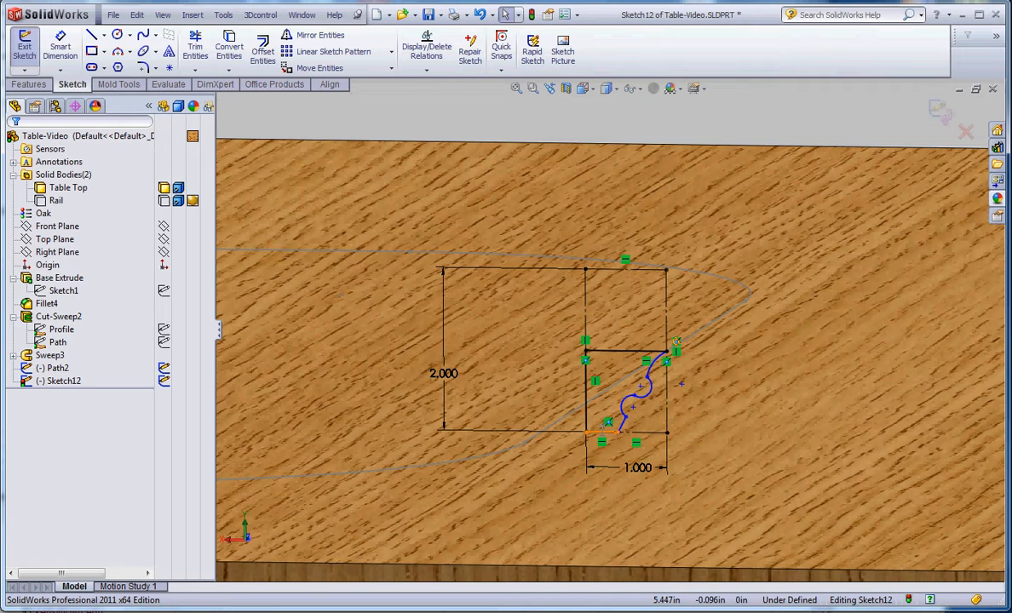
{"action": "scroll", "coordinate": [635, 406], "scroll_direction": "down", "scroll_amount": 5}
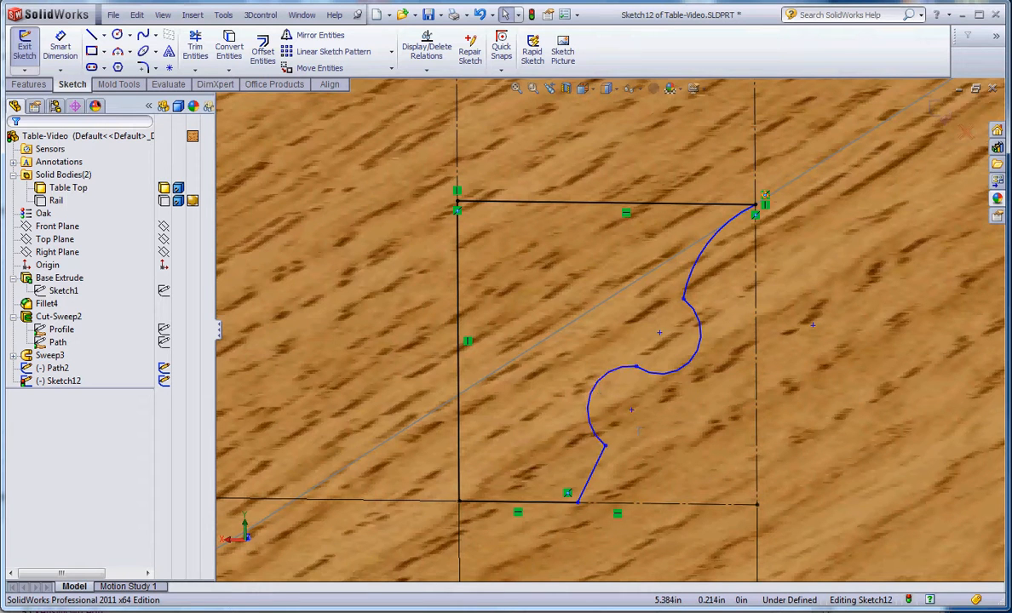
{"action": "scroll", "coordinate": [609, 332], "scroll_direction": "up", "scroll_amount": 6}
{"action": "scroll", "coordinate": [559, 139], "scroll_direction": "up", "scroll_amount": 1}
{"action": "middle_click_drag", "start_coordinate": [559, 139], "coordinate": [579, 199]}
{"action": "scroll", "coordinate": [622, 324], "scroll_direction": "up", "scroll_amount": 2}
{"action": "scroll", "coordinate": [647, 366], "scroll_direction": "down", "scroll_amount": 2}
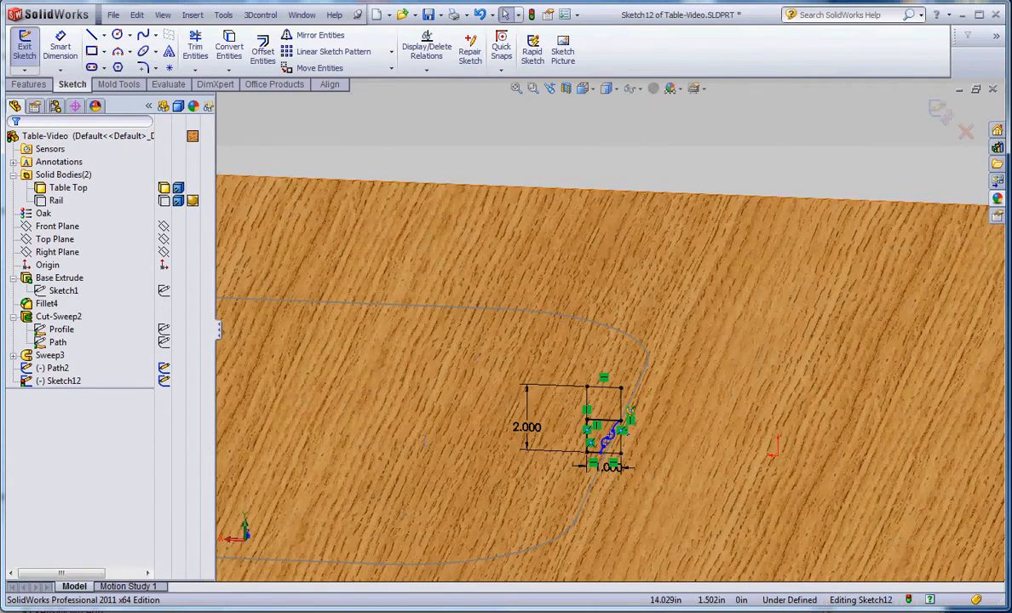
{"action": "scroll", "coordinate": [630, 465], "scroll_direction": "down", "scroll_amount": 5}
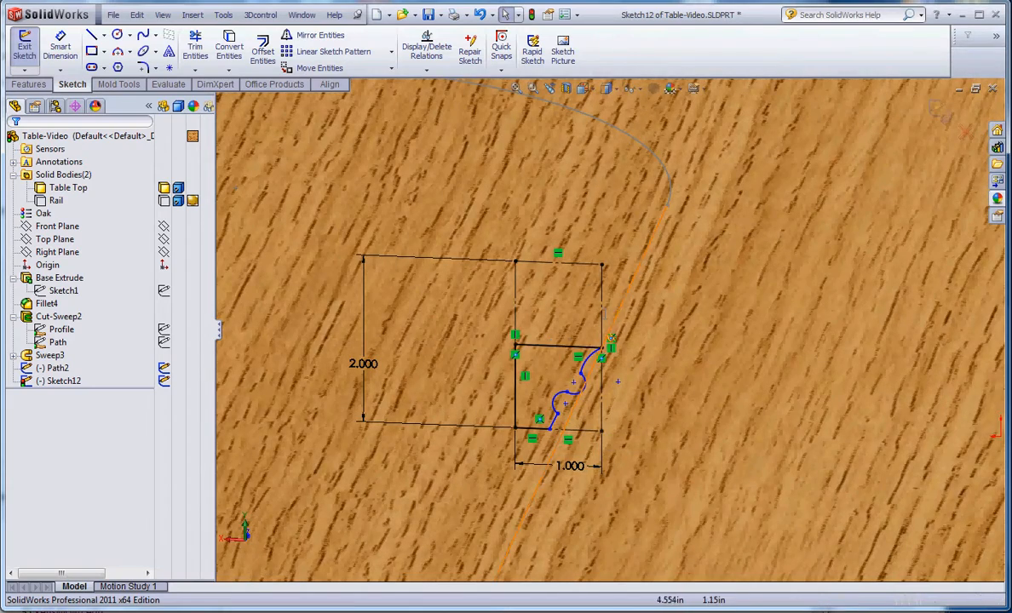
{"action": "scroll", "coordinate": [619, 320], "scroll_direction": "up", "scroll_amount": 3}
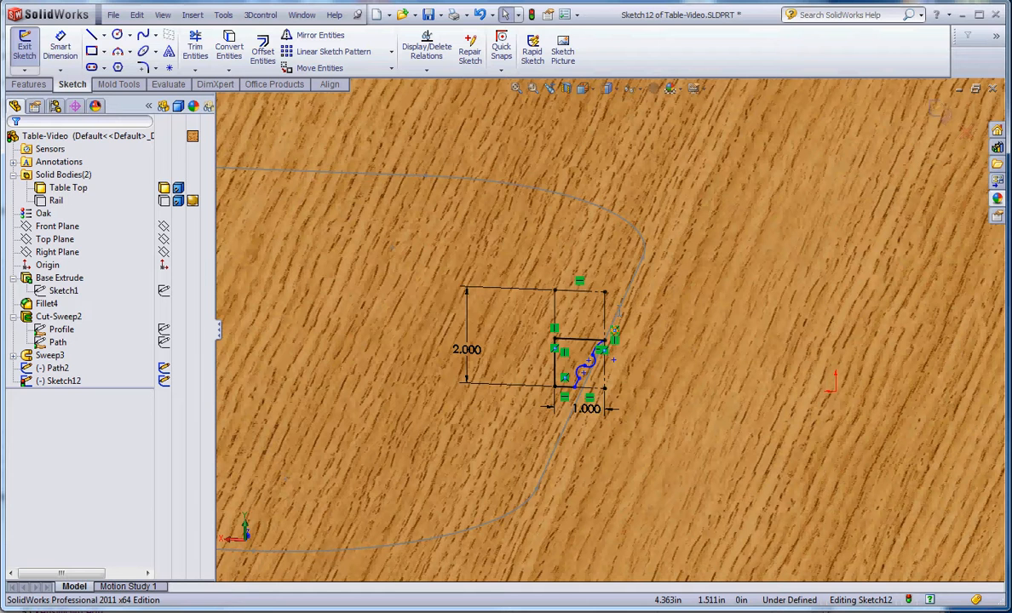
Close the profile sketch with a rebuild and rename it Profile2.
{"action": "scroll", "coordinate": [618, 314], "scroll_direction": "up", "scroll_amount": 3}
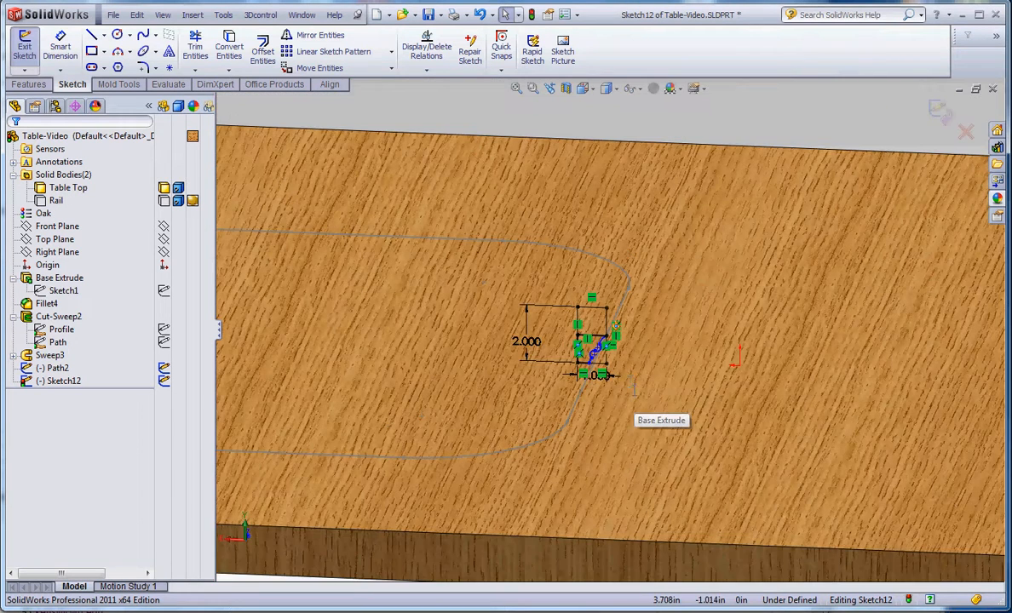
{"action": "left_click", "coordinate": [532, 15]}
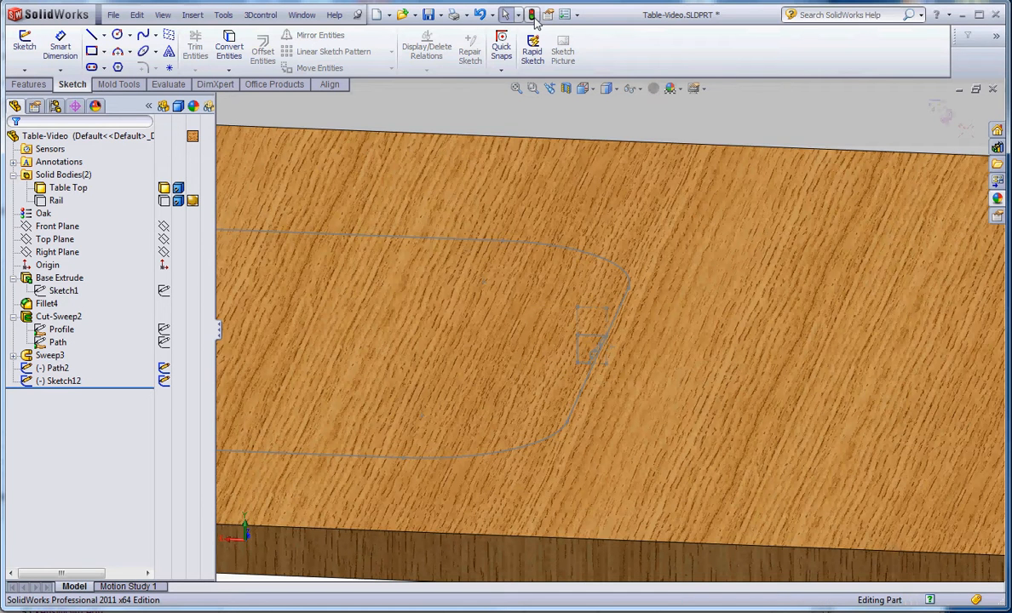
{"action": "left_click", "coordinate": [64, 381]}
{"action": "left_click", "coordinate": [64, 381]}
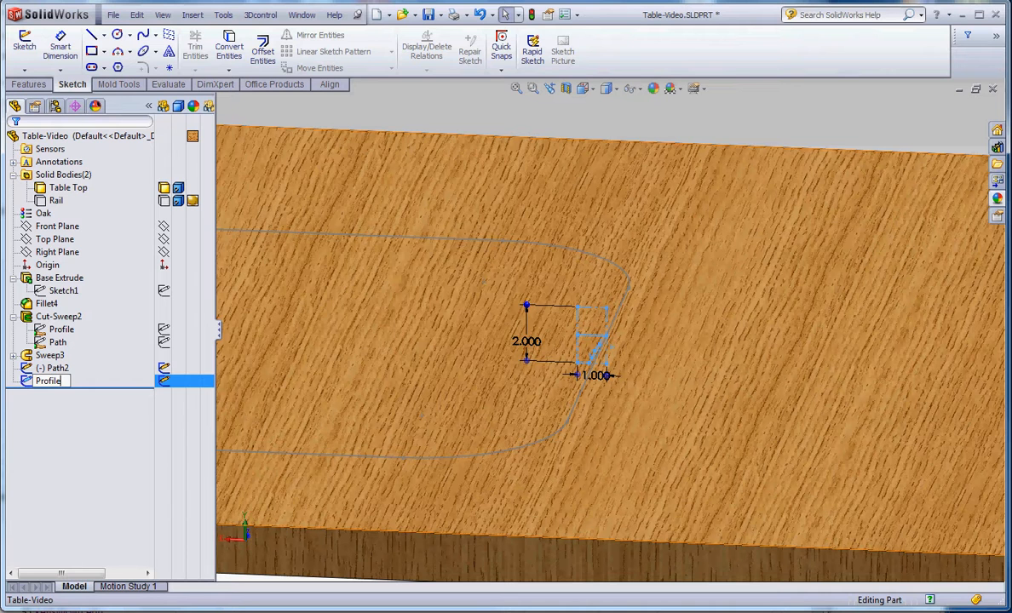
{"action": "type", "text": "Profile2"}
{"action": "left_click", "coordinate": [863, 175]}
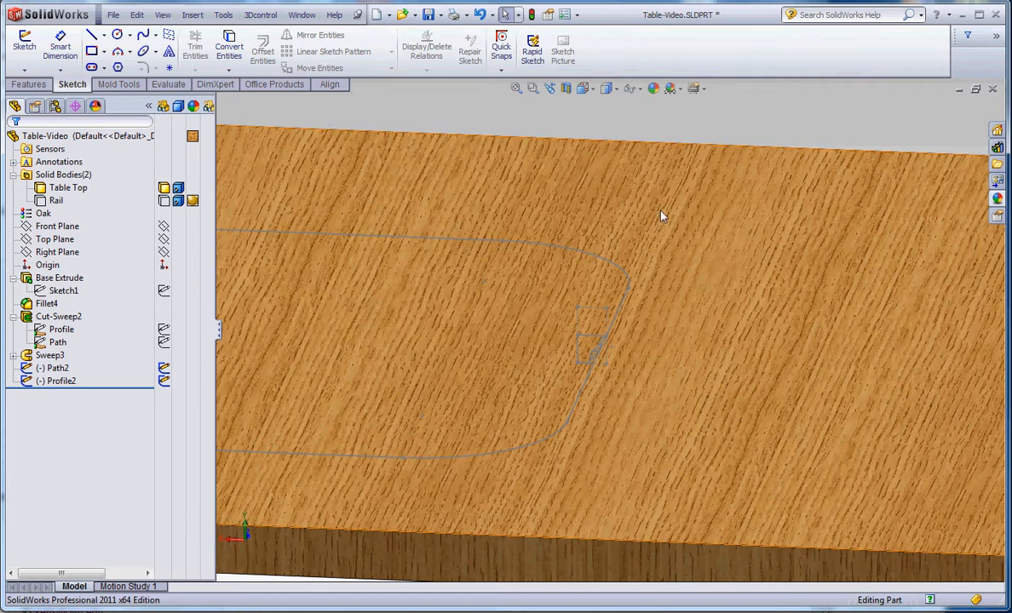
Create a swept cut in the table top using Profile2 as the profile and Path2 as the path.
{"action": "left_click", "coordinate": [30, 85]}
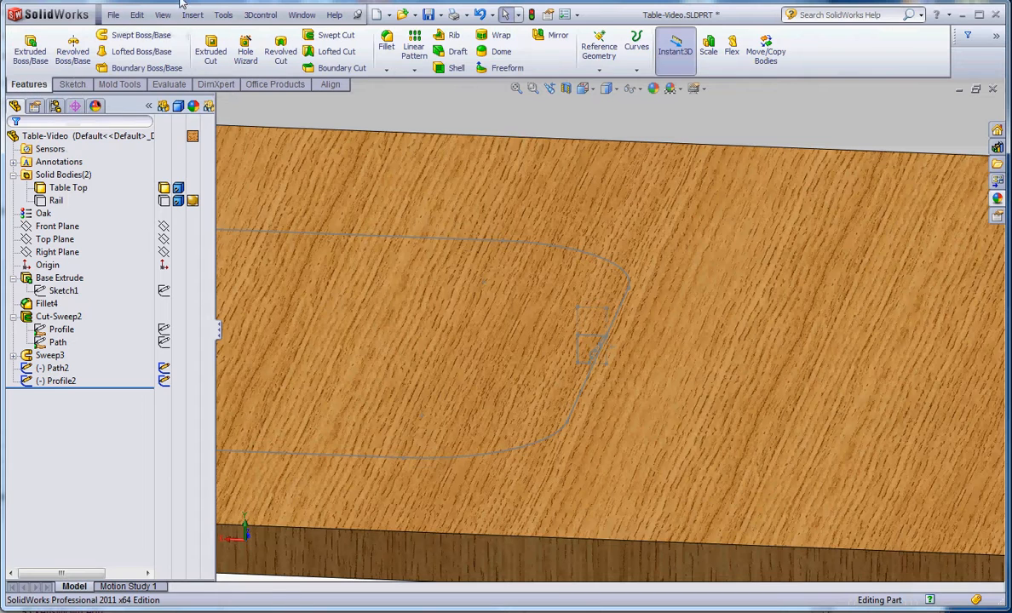
{"action": "left_click", "coordinate": [333, 35]}
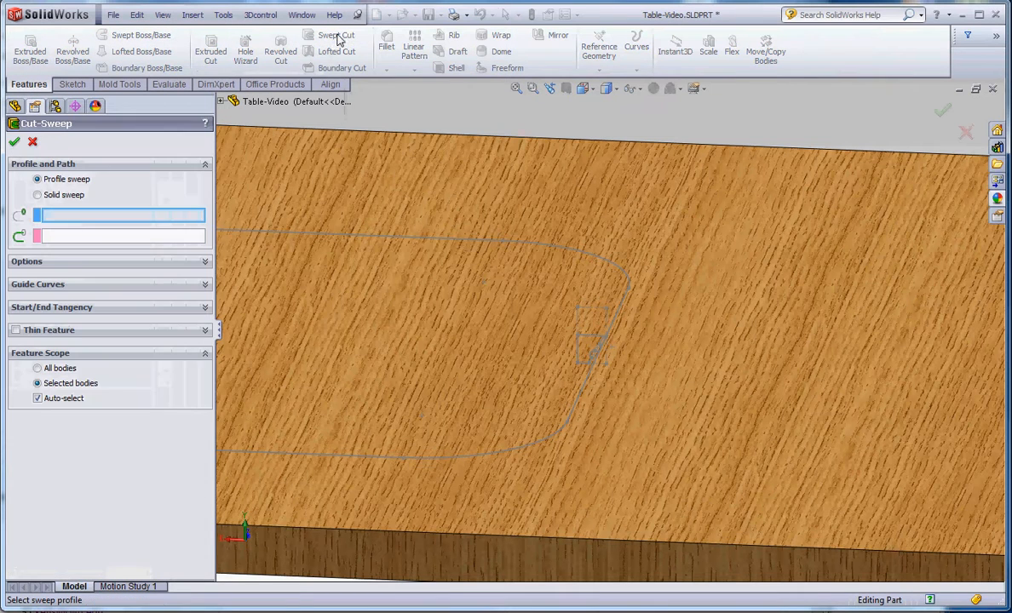
{"action": "scroll", "coordinate": [597, 351], "scroll_direction": "down", "scroll_amount": 3}
{"action": "left_click", "coordinate": [588, 334]}
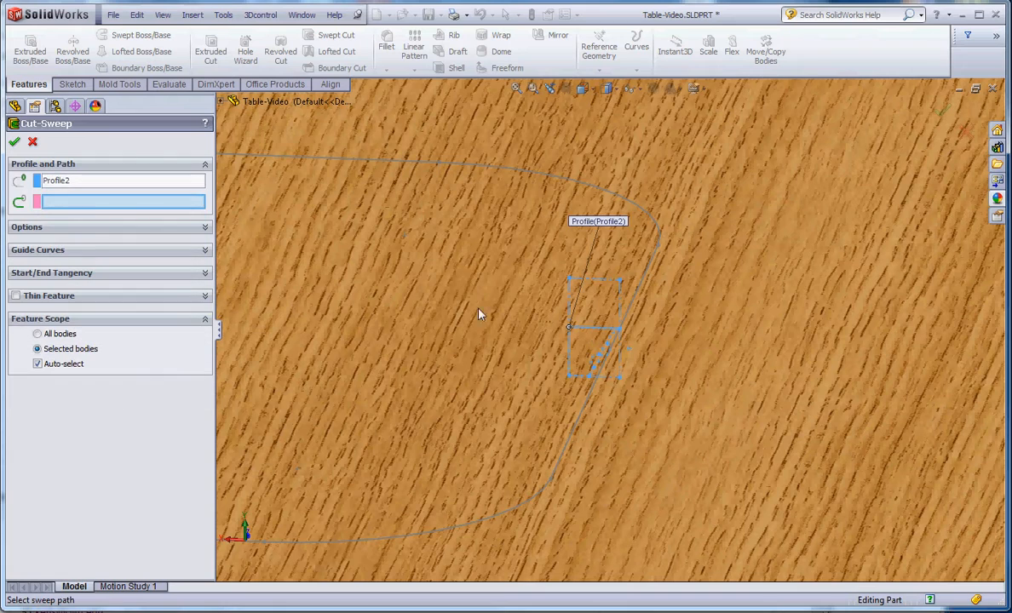
{"action": "left_click", "coordinate": [648, 278]}
{"action": "scroll", "coordinate": [656, 275], "scroll_direction": "up", "scroll_amount": 4}
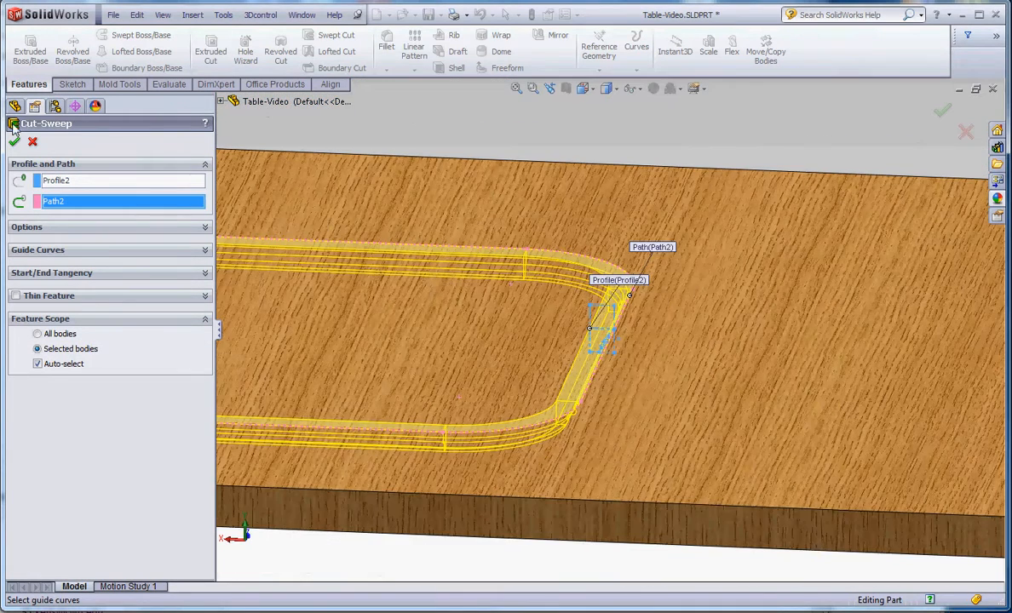
{"action": "left_click", "coordinate": [16, 142]}
Examine the swept groove around the rounded rectangle from several angles, especially its corners and cross-section.
{"action": "scroll", "coordinate": [489, 349], "scroll_direction": "up", "scroll_amount": 2}
{"action": "middle_click_drag", "start_coordinate": [489, 350], "coordinate": [460, 445]}
{"action": "scroll", "coordinate": [603, 337], "scroll_direction": "up", "scroll_amount": 2}
{"action": "scroll", "coordinate": [594, 286], "scroll_direction": "down", "scroll_amount": 4}
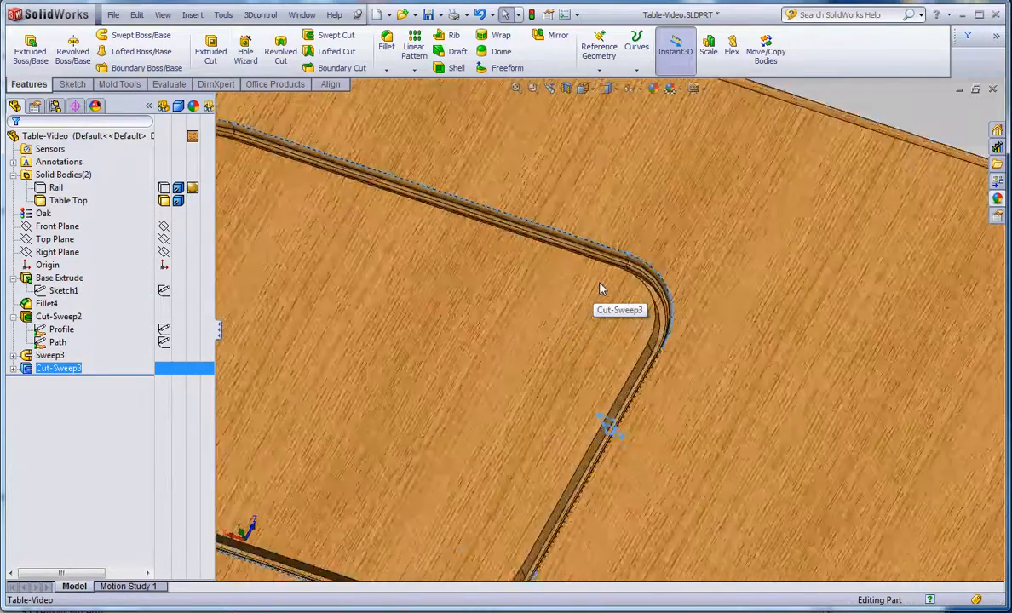
{"action": "scroll", "coordinate": [641, 310], "scroll_direction": "up", "scroll_amount": 3}
{"action": "scroll", "coordinate": [646, 374], "scroll_direction": "down", "scroll_amount": 6}
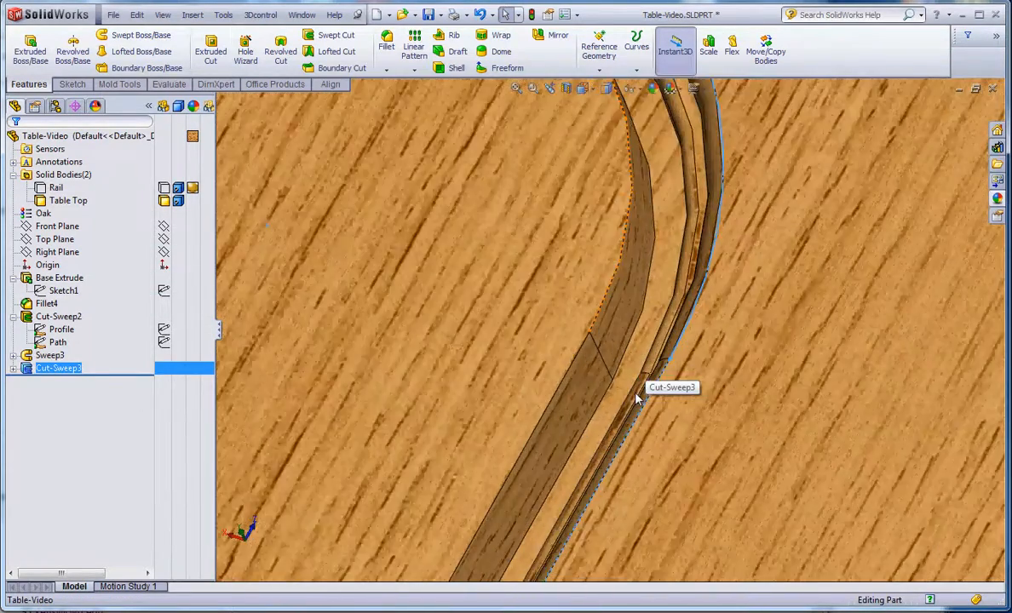
{"action": "mouse_move", "coordinate": [646, 399]}
{"action": "middle_mouse_down"}
{"action": "mouse_move", "coordinate": [670, 433]}
{"action": "mouse_move", "coordinate": [649, 410]}
{"action": "middle_mouse_up"}
{"action": "scroll", "coordinate": [648, 416], "scroll_direction": "up", "scroll_amount": 5}
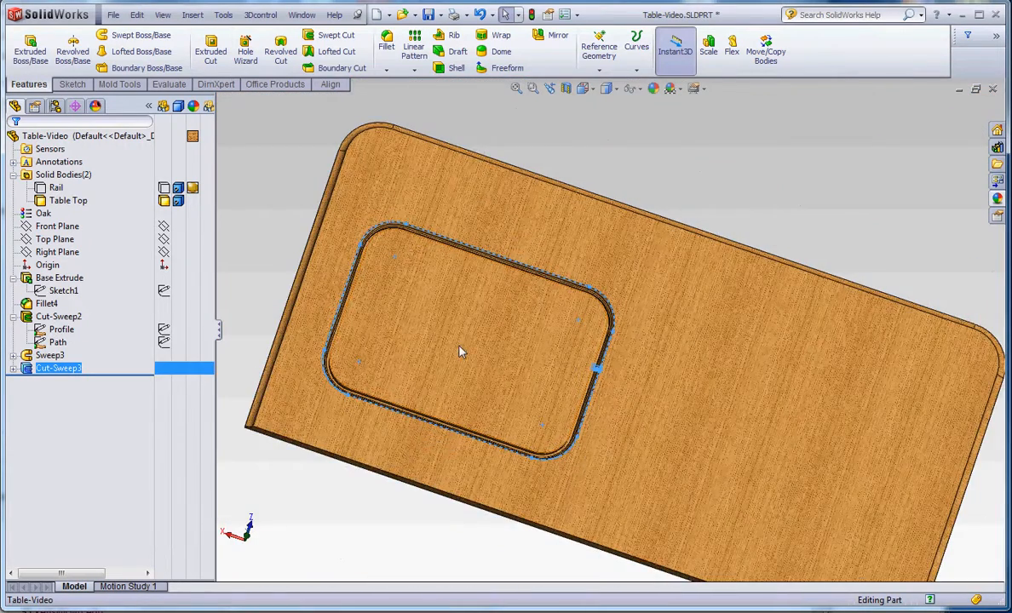
{"action": "middle_click_drag", "start_coordinate": [488, 352], "coordinate": [533, 344], "text": "ctrl"}
{"action": "scroll", "coordinate": [534, 344], "scroll_direction": "down", "scroll_amount": 2}
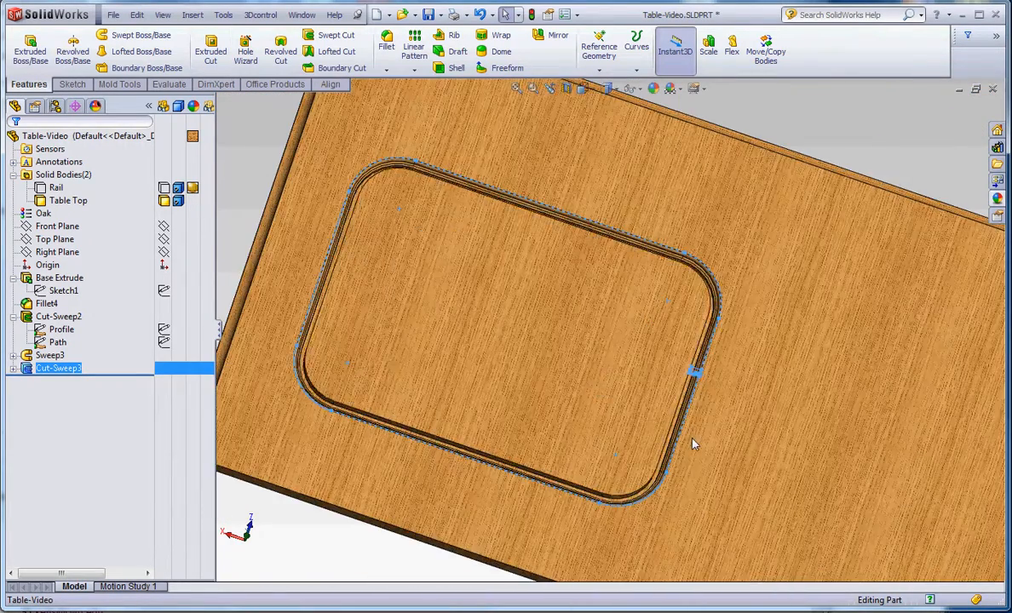
{"action": "middle_click", "coordinate": [670, 427]}
{"action": "scroll", "coordinate": [673, 424], "scroll_direction": "up", "scroll_amount": 1}
{"action": "middle_click_drag", "start_coordinate": [676, 426], "coordinate": [683, 400]}
{"action": "scroll", "coordinate": [683, 392], "scroll_direction": "down", "scroll_amount": 4}
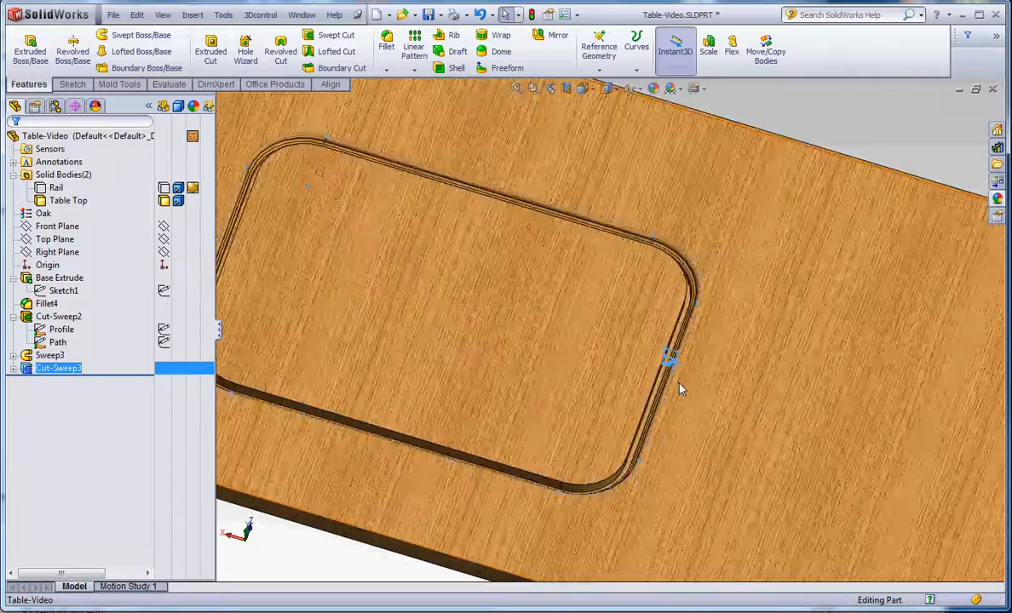
{"action": "scroll", "coordinate": [609, 342], "scroll_direction": "up", "scroll_amount": 2}
{"action": "scroll", "coordinate": [608, 343], "scroll_direction": "down", "scroll_amount": 4}
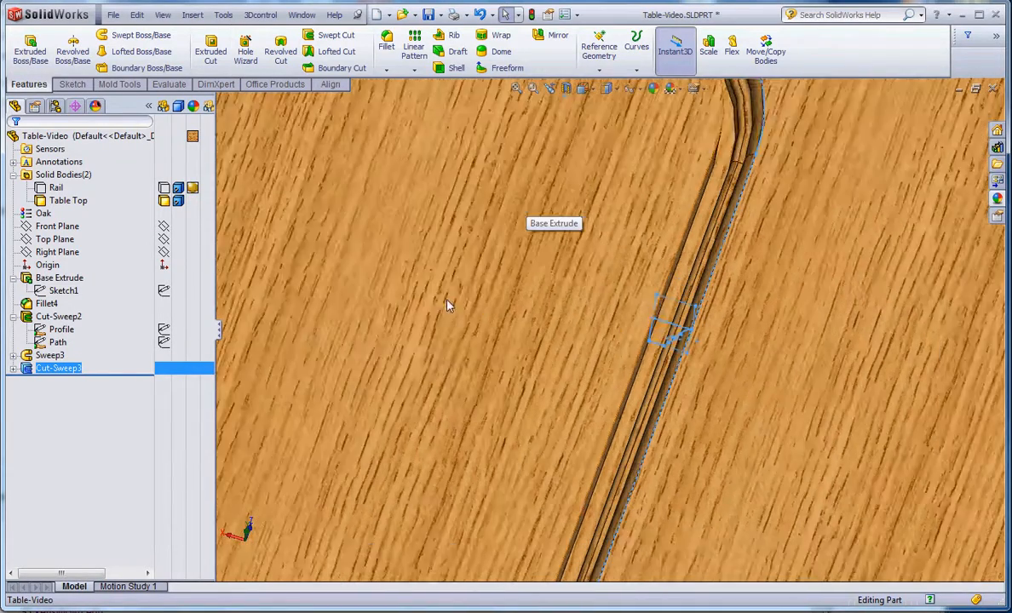
{"action": "scroll", "coordinate": [448, 305], "scroll_direction": "up", "scroll_amount": 1}
Reopen the Profile2 sketch of the new swept cut and set the construction rectangle's width to 2 in.
{"action": "left_click", "coordinate": [12, 368]}
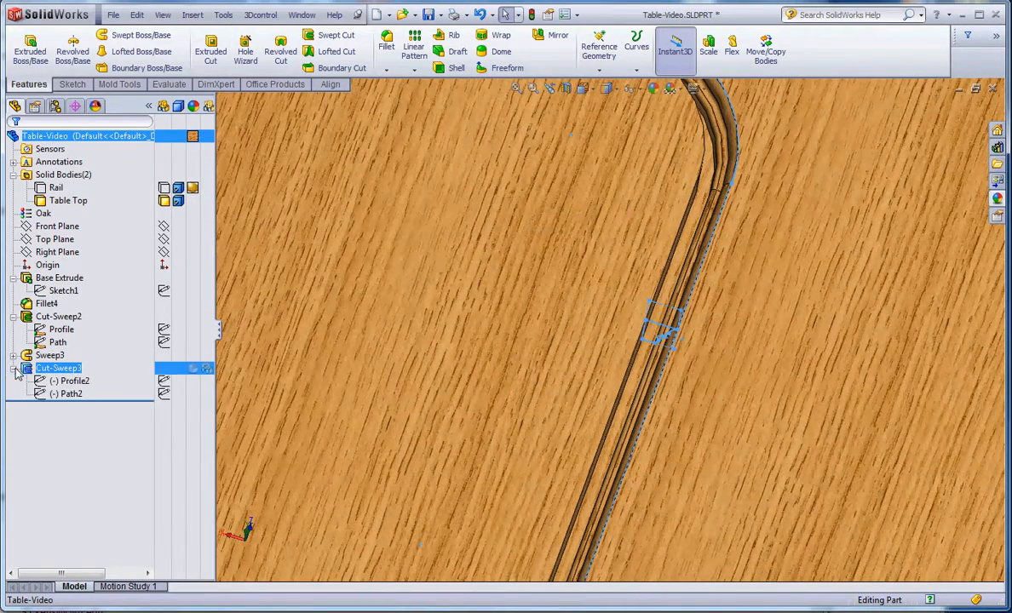
{"action": "right_click", "coordinate": [70, 383]}
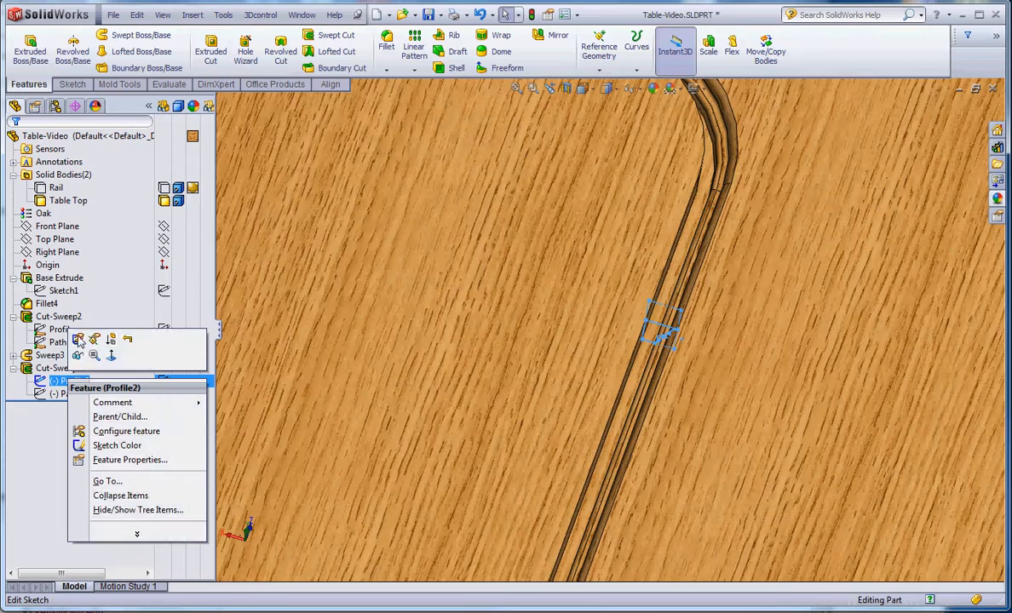
{"action": "left_click", "coordinate": [68, 355]}
{"action": "scroll", "coordinate": [589, 389], "scroll_direction": "up", "scroll_amount": 3}
{"action": "scroll", "coordinate": [665, 343], "scroll_direction": "down", "scroll_amount": 8}
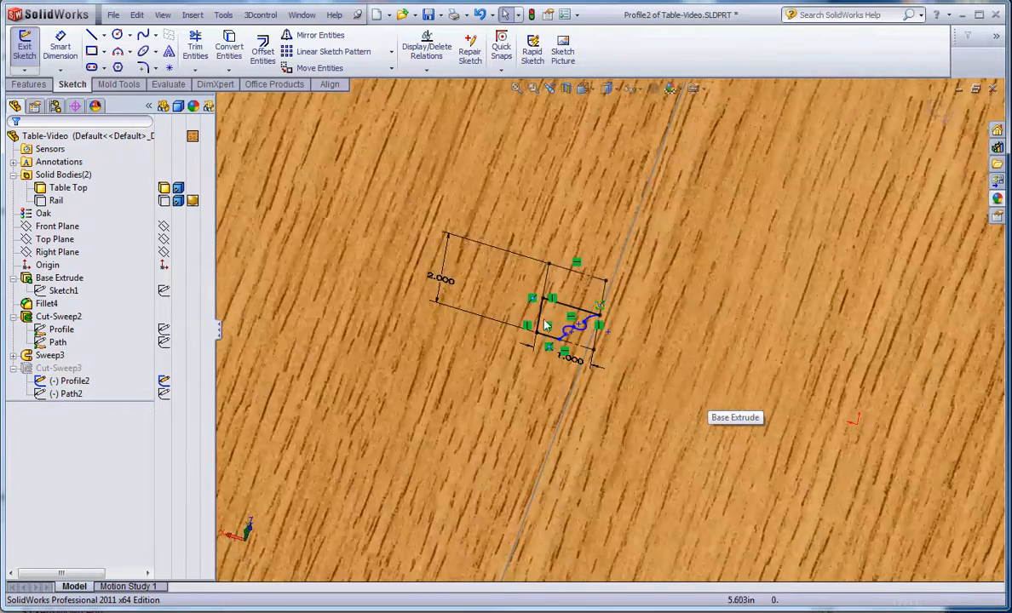
{"action": "scroll", "coordinate": [611, 271], "scroll_direction": "up", "scroll_amount": 2}
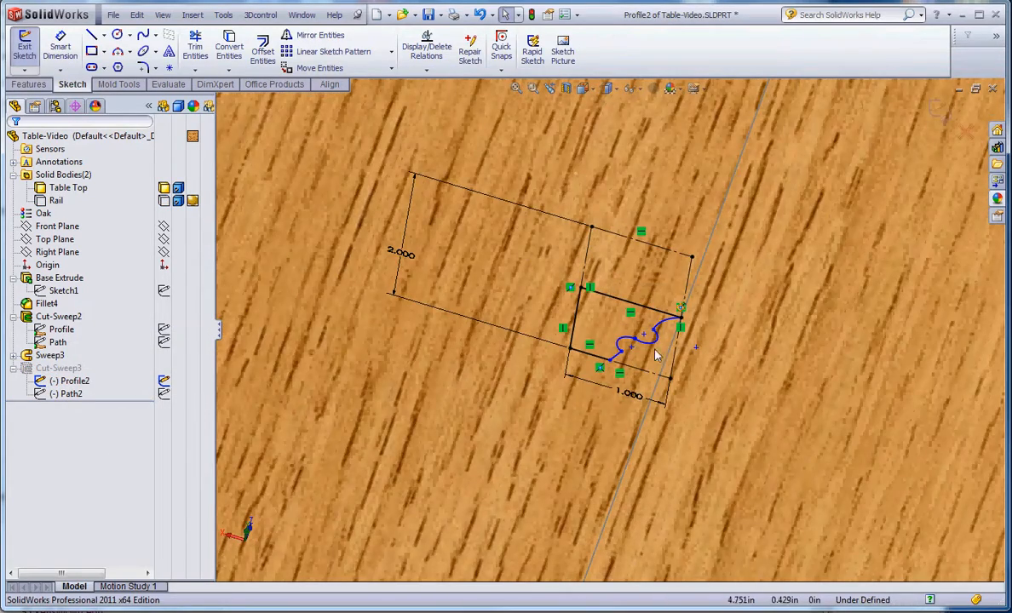
{"action": "double_click", "coordinate": [629, 396]}
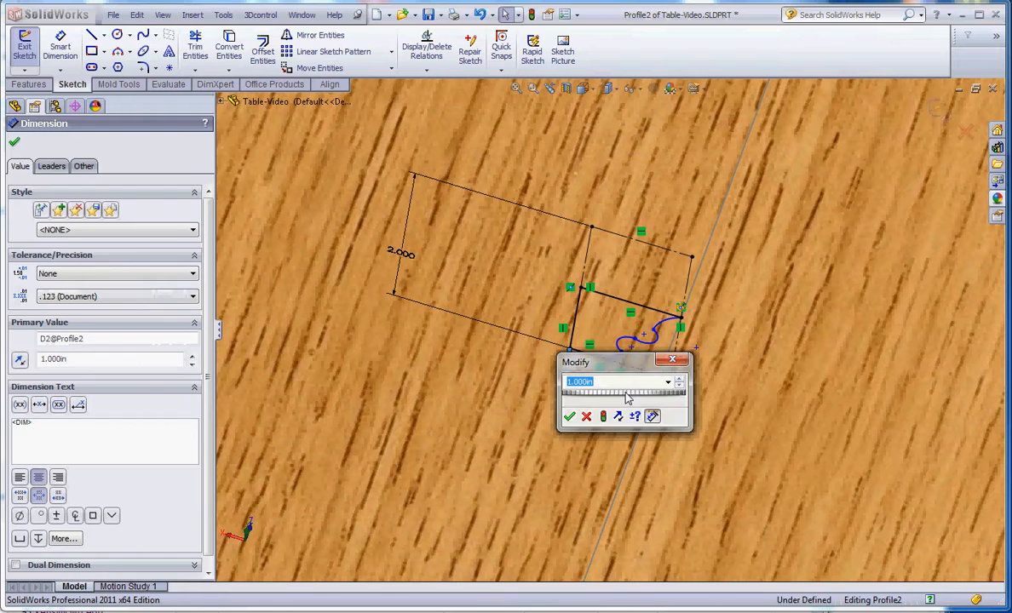
{"action": "type", "text": "2"}
{"action": "key", "text": "Return"}
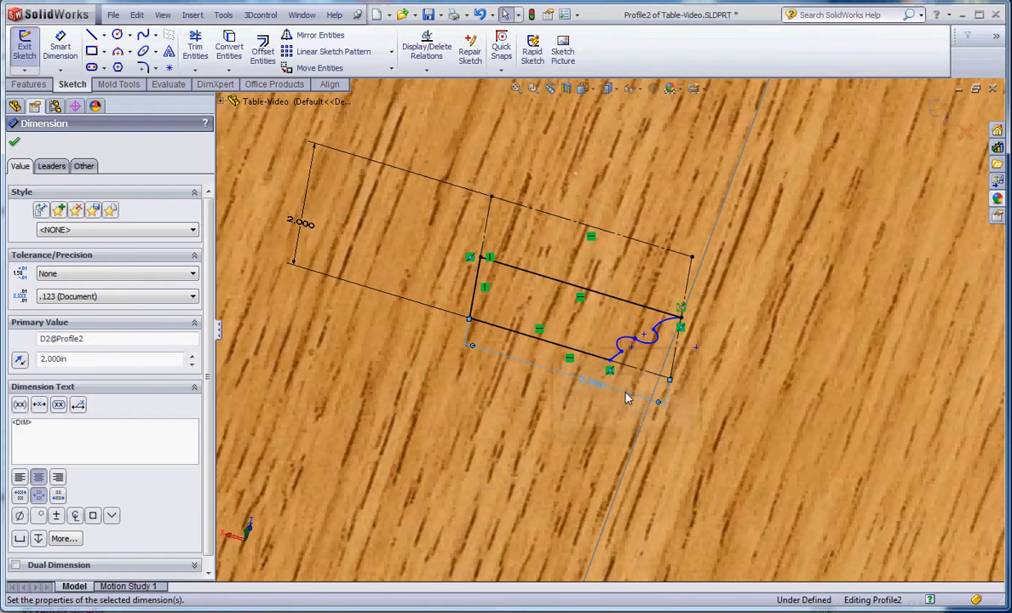
Draw a slanted line from the profile's upper corner farthest from the arcs to a point on its bottom edge.
{"action": "left_click", "coordinate": [90, 39]}
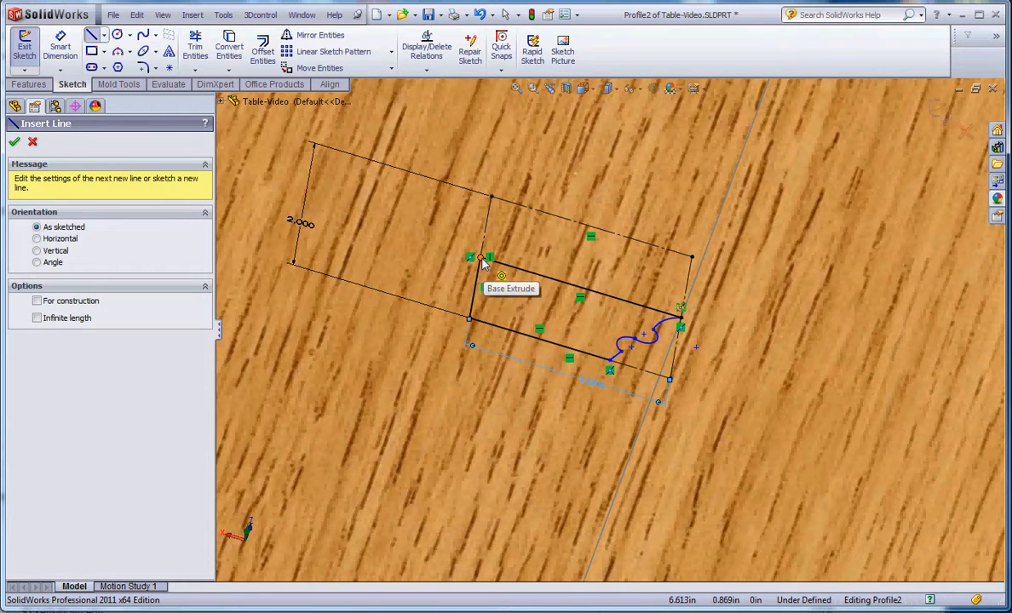
{"action": "left_click", "coordinate": [490, 257]}
{"action": "left_click", "coordinate": [560, 335]}
{"action": "key", "text": "Escape"}
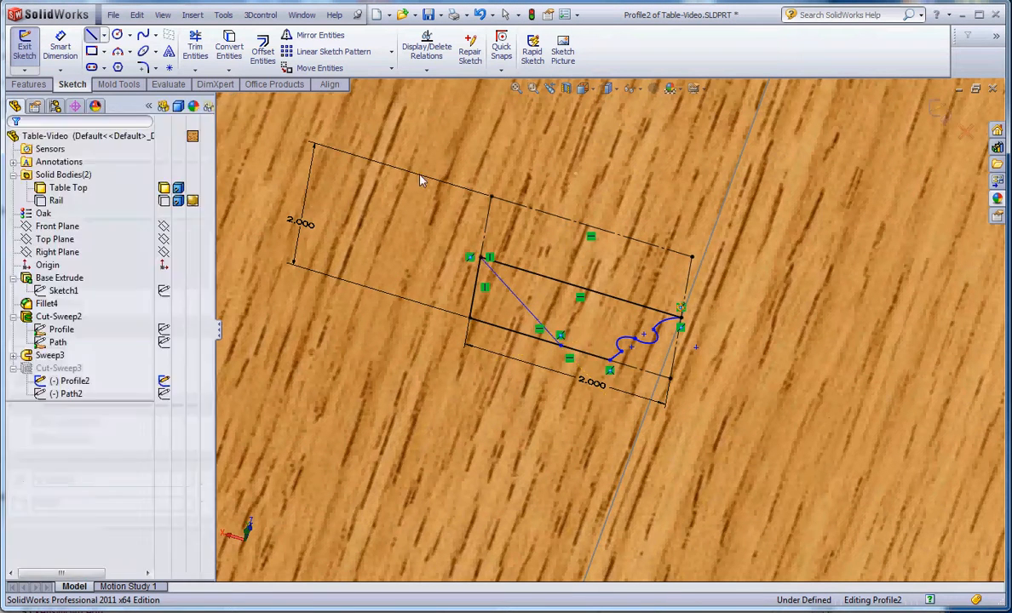
Trim away the profile's vertical side and the bottom edge portion outside the slanted line, and rebuild the swept cut.
{"action": "left_click", "coordinate": [196, 45]}
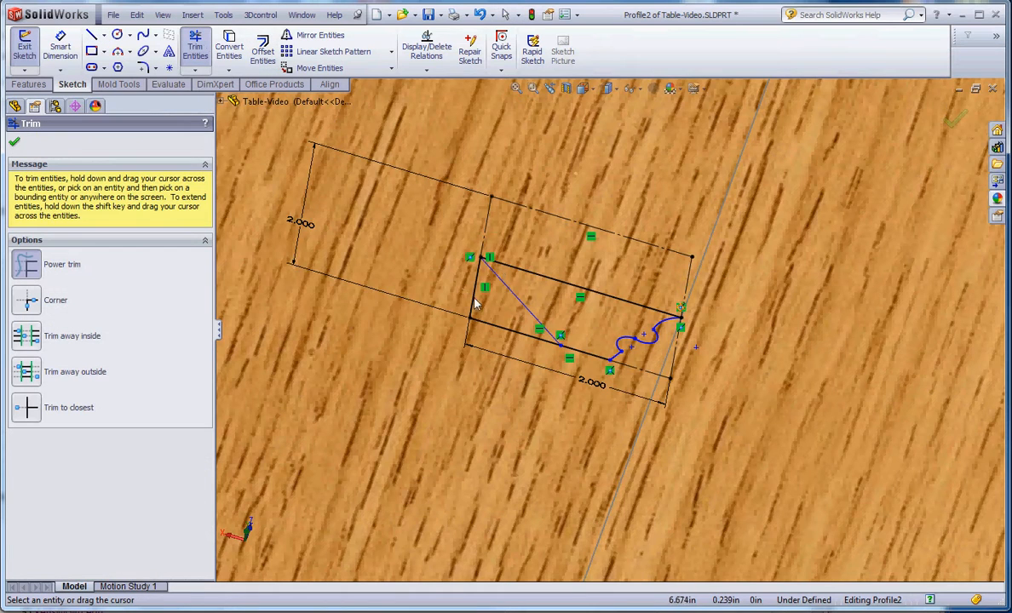
{"action": "left_click_drag", "start_coordinate": [476, 305], "coordinate": [497, 337]}
{"action": "scroll", "coordinate": [586, 410], "scroll_direction": "up", "scroll_amount": 3}
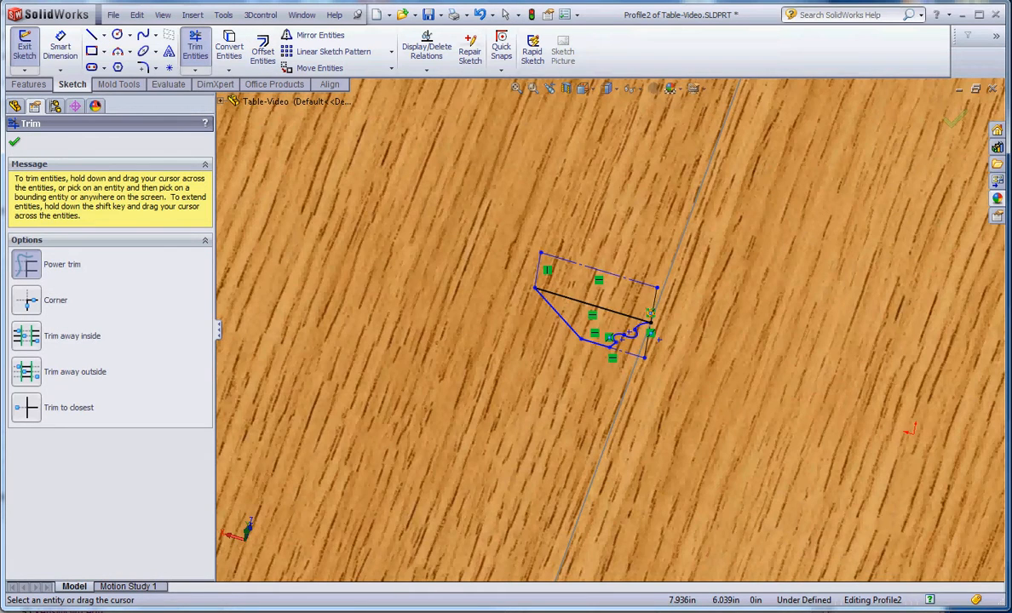
{"action": "left_click", "coordinate": [531, 16]}
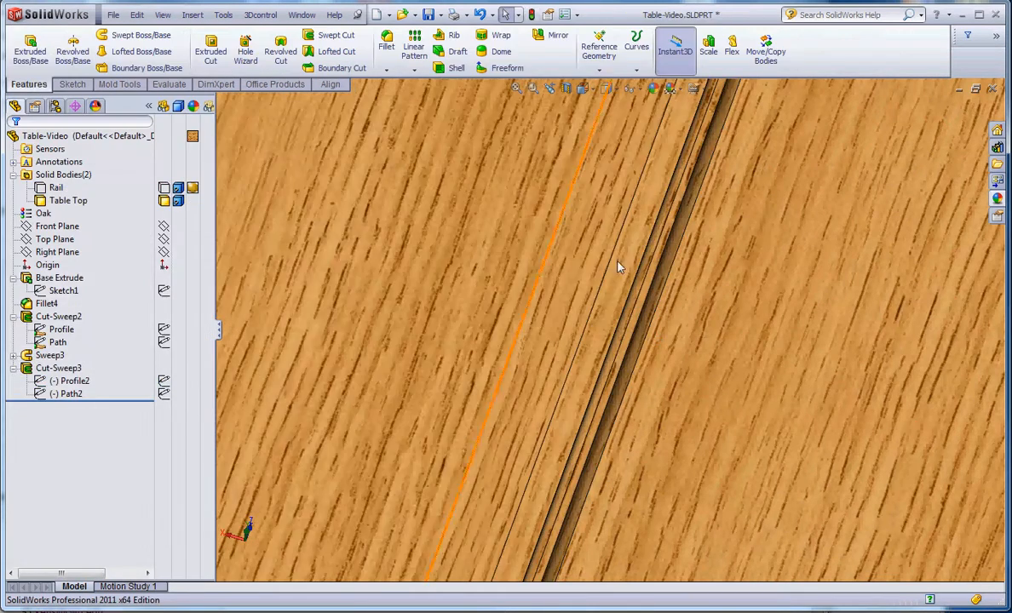
Examine the rebuilt groove with its sloped inner face on the table top, overall and close up at the corners.
{"action": "scroll", "coordinate": [663, 322], "scroll_direction": "up", "scroll_amount": 5}
{"action": "scroll", "coordinate": [645, 319], "scroll_direction": "up", "scroll_amount": 6}
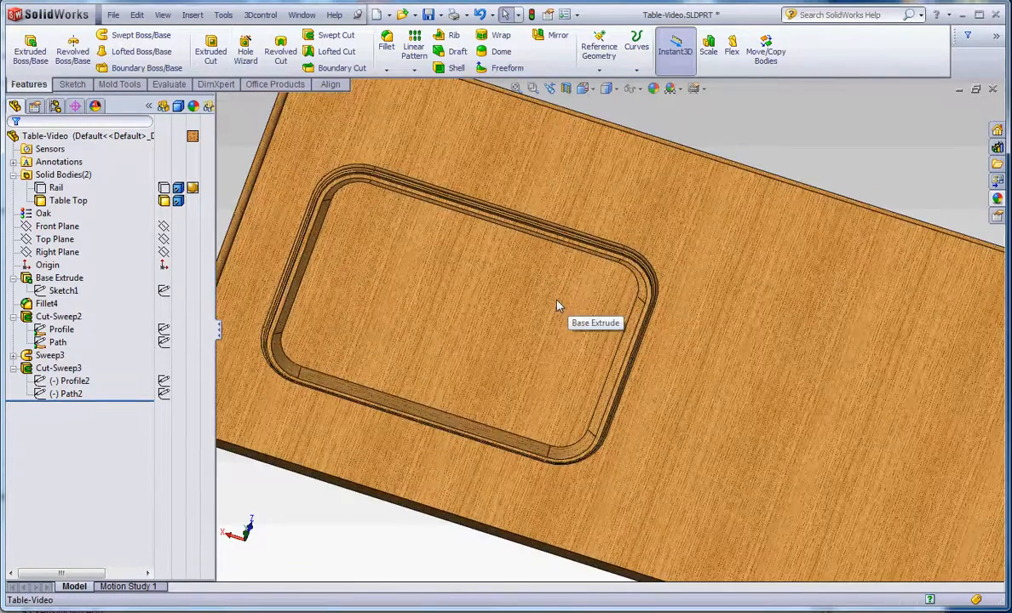
{"action": "mouse_move", "coordinate": [558, 306]}
{"action": "middle_mouse_down"}
{"action": "mouse_move", "coordinate": [569, 246]}
{"action": "mouse_move", "coordinate": [466, 330]}
{"action": "mouse_move", "coordinate": [533, 416]}
{"action": "mouse_move", "coordinate": [534, 264]}
{"action": "mouse_move", "coordinate": [535, 311]}
{"action": "mouse_move", "coordinate": [554, 308]}
{"action": "middle_mouse_up"}
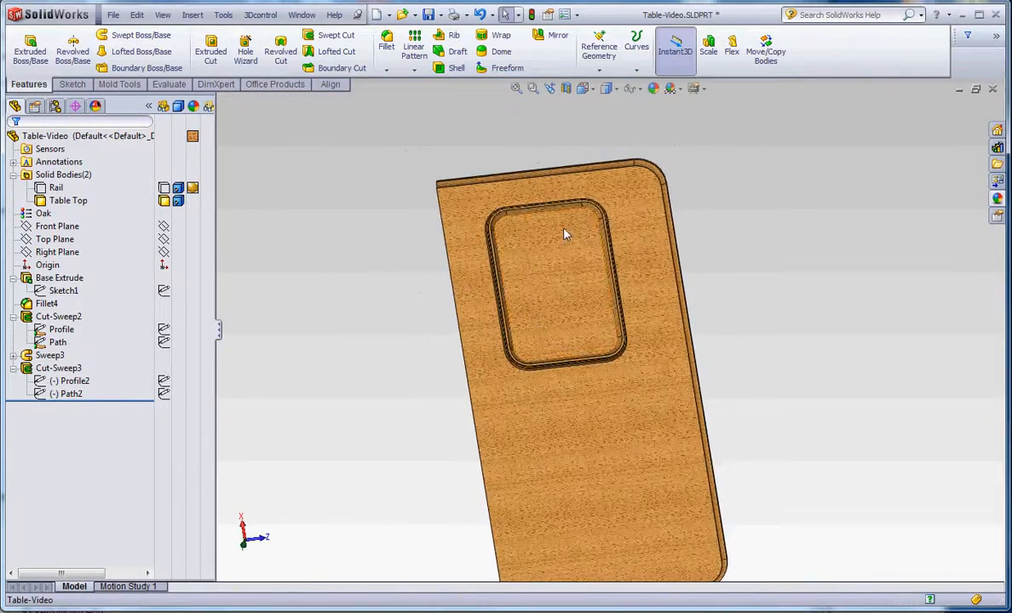
{"action": "scroll", "coordinate": [606, 232], "scroll_direction": "down", "scroll_amount": 6}
{"action": "scroll", "coordinate": [668, 319], "scroll_direction": "up", "scroll_amount": 5}
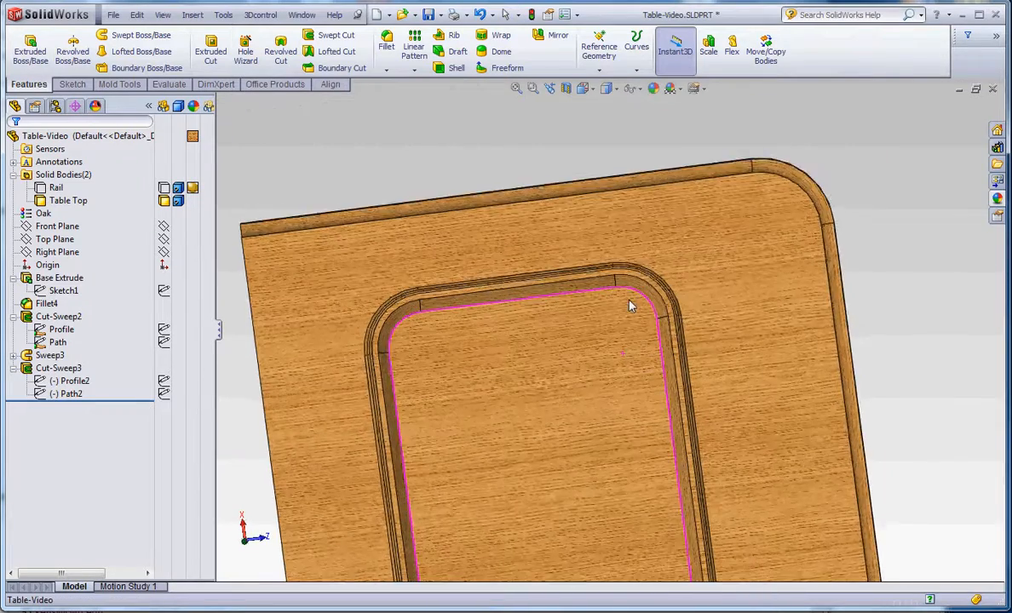
{"action": "scroll", "coordinate": [597, 285], "scroll_direction": "up", "scroll_amount": 2}
{"action": "scroll", "coordinate": [579, 290], "scroll_direction": "down", "scroll_amount": 4}
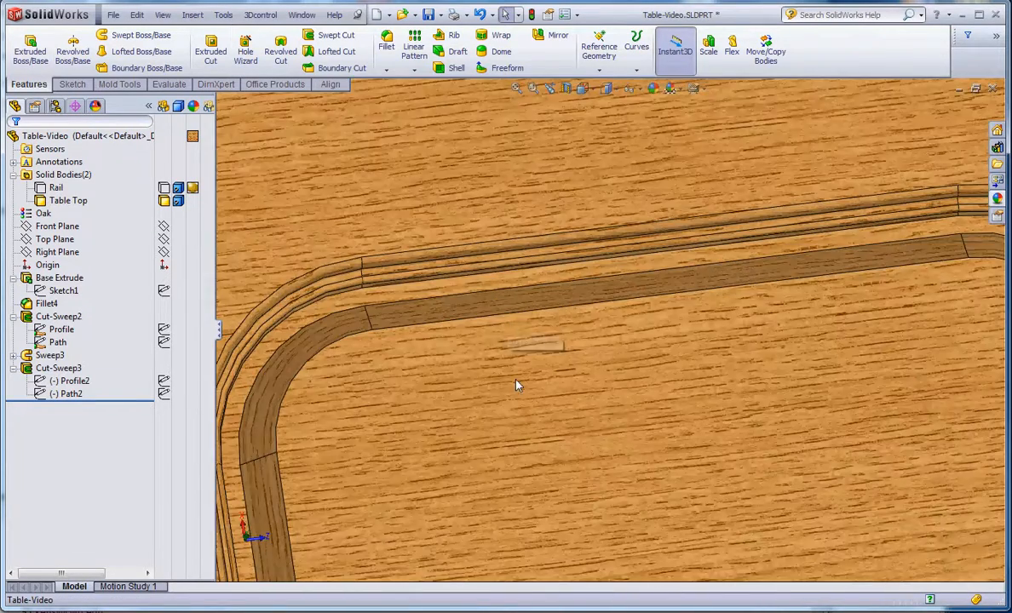
{"action": "scroll", "coordinate": [510, 362], "scroll_direction": "down", "scroll_amount": 3}
{"action": "middle_click_drag", "start_coordinate": [510, 319], "coordinate": [515, 310]}
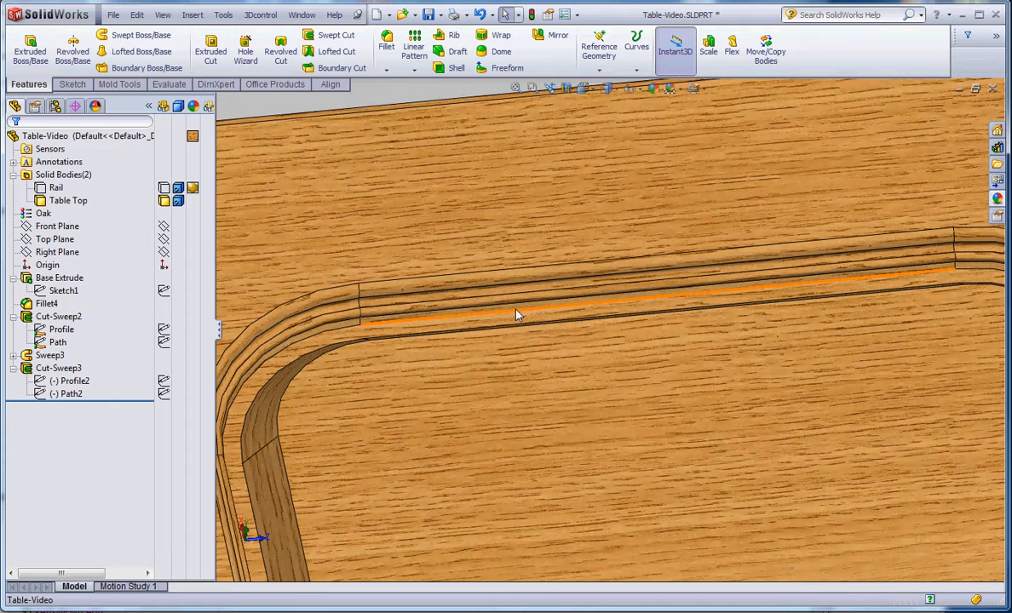
{"action": "scroll", "coordinate": [516, 314], "scroll_direction": "up", "scroll_amount": 6}
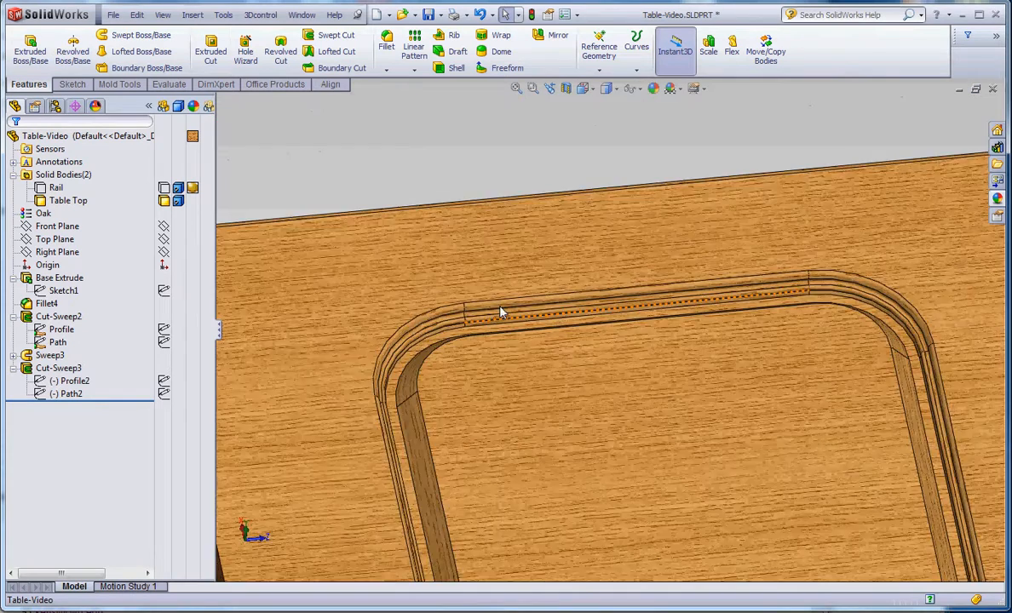